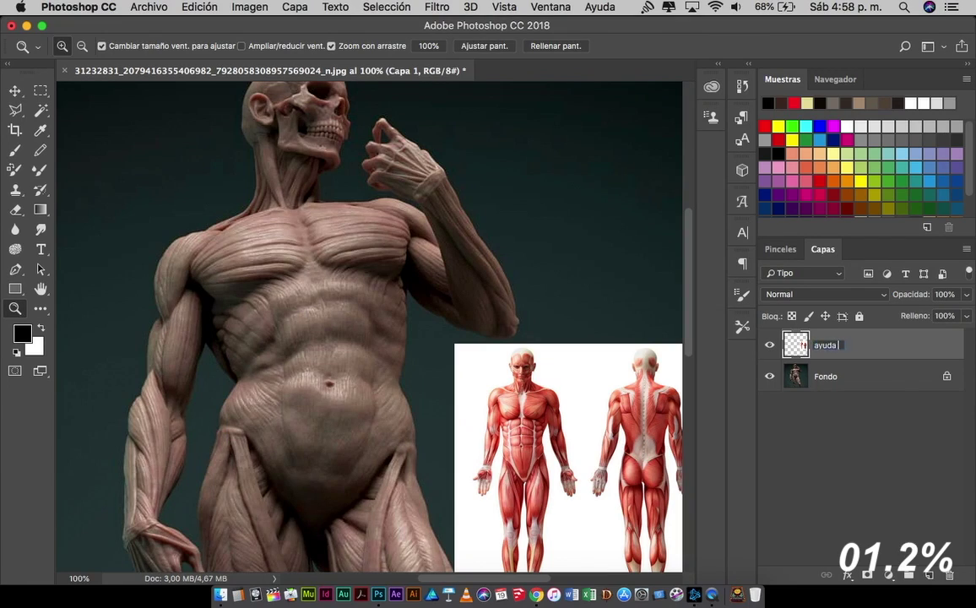
Bring up the lasso selection tools in the toolbar.
click(15, 110)
Start a freehand lasso selection around the figure's neck and torso.
click(63, 103)
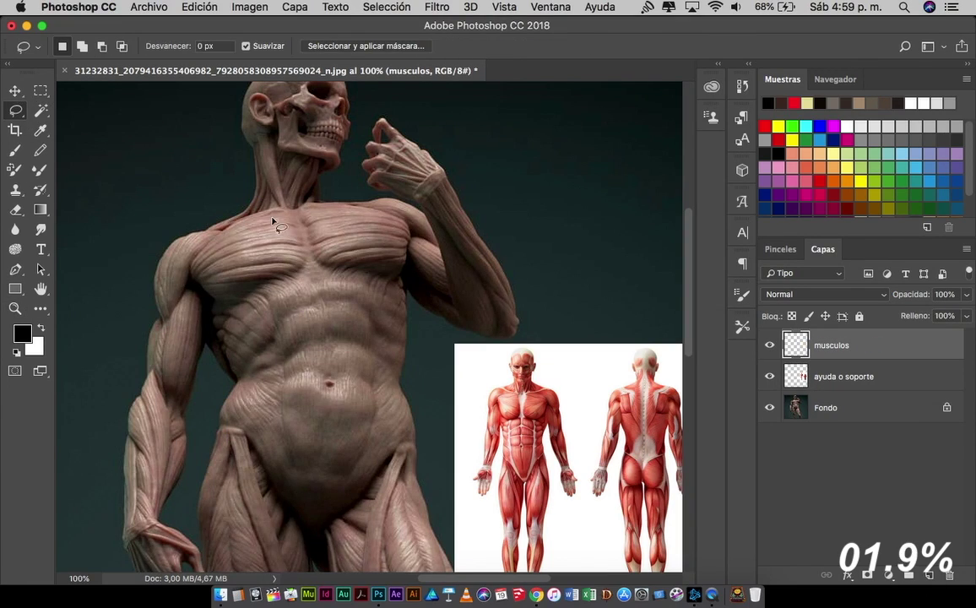
scroll(287, 242, up, 3)
mouse_move(379, 203)
mouse_down()
mouse_move(283, 208)
mouse_move(299, 217)
mouse_up()
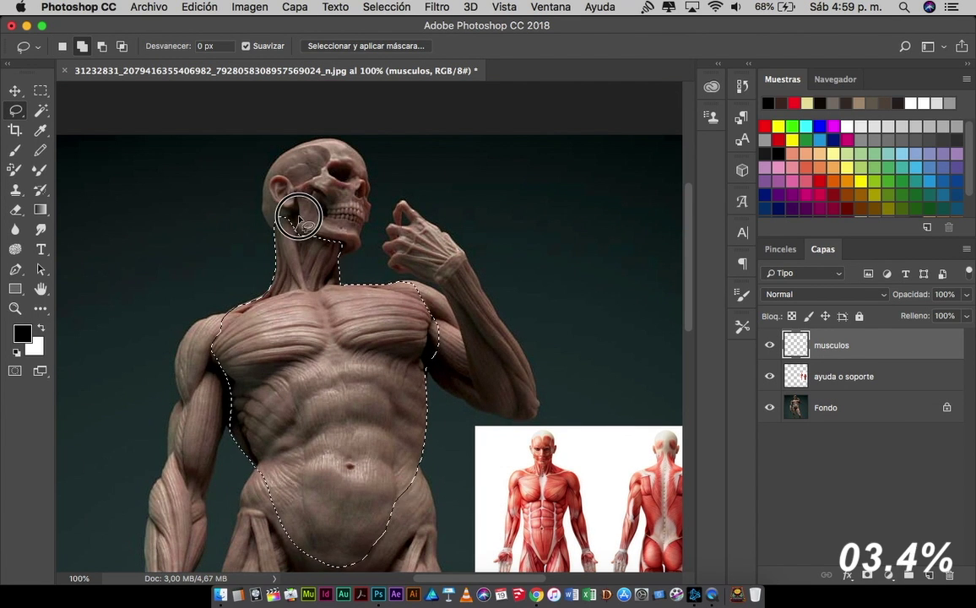
scroll(389, 308, down, 4)
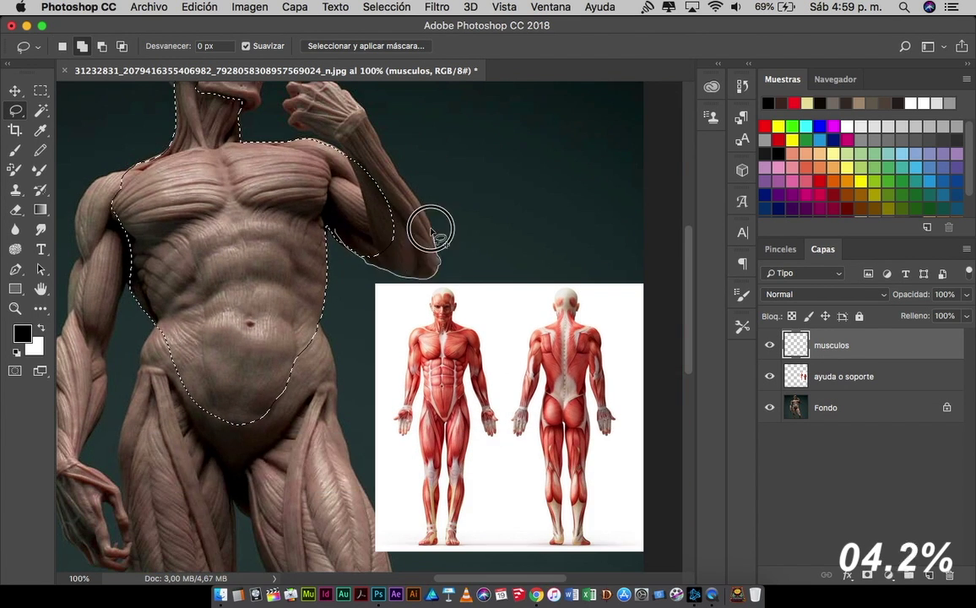
scroll(409, 176, up, 3)
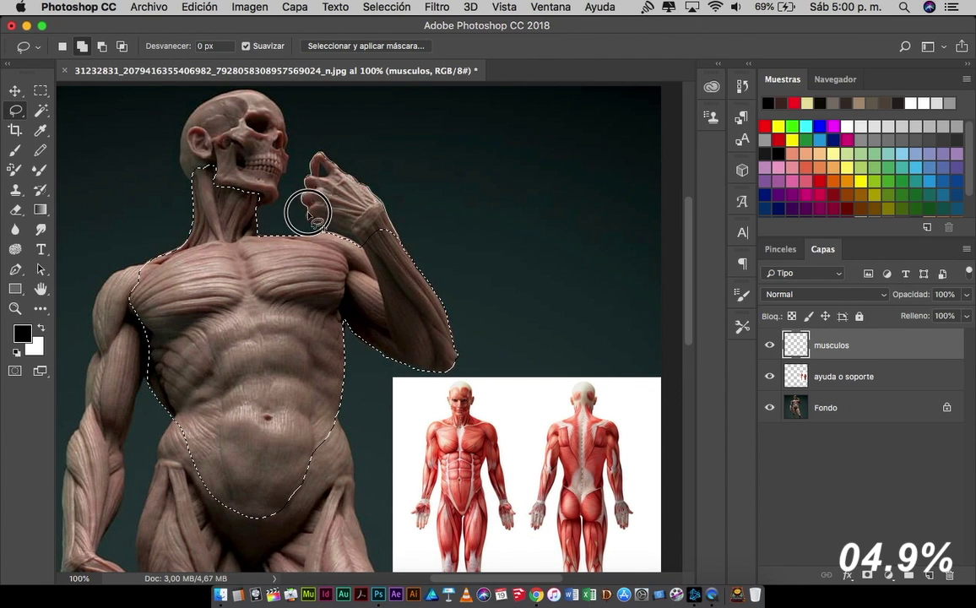
key(ctrl+plus)
scroll(363, 131, up, 2)
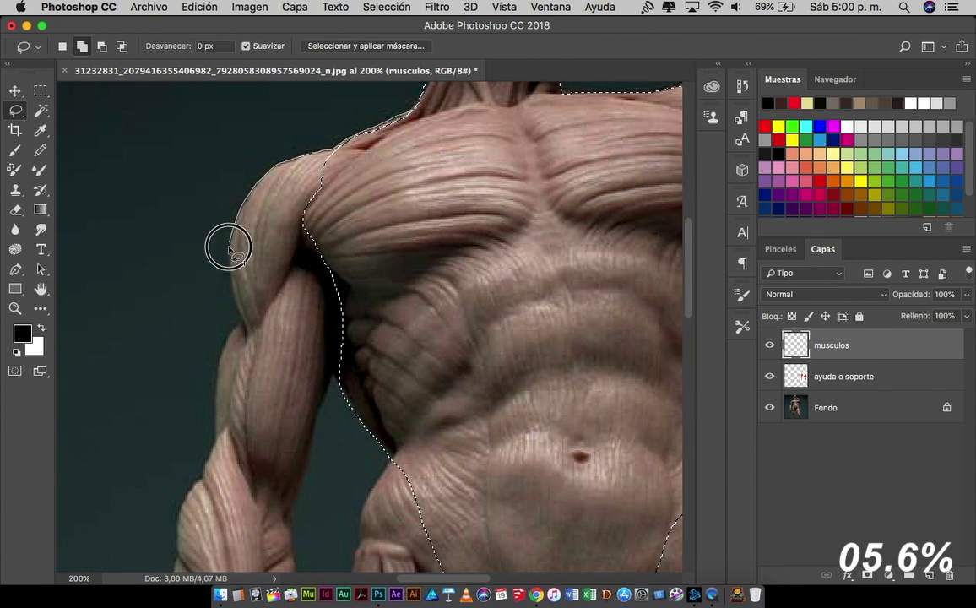
Add the raised arm, forearm, hand and fingers to the lasso selection.
drag(319, 341, 369, 295)
drag(507, 194, 422, 219)
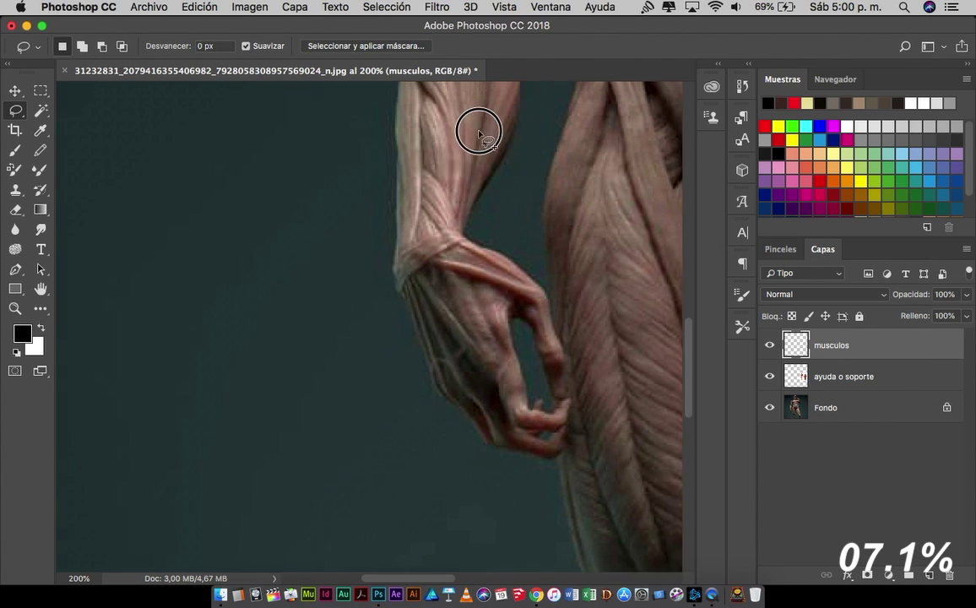
drag(477, 434, 407, 414)
mouse_move(478, 347)
mouse_down()
mouse_move(488, 344)
mouse_move(527, 222)
mouse_up()
drag(395, 297, 465, 358)
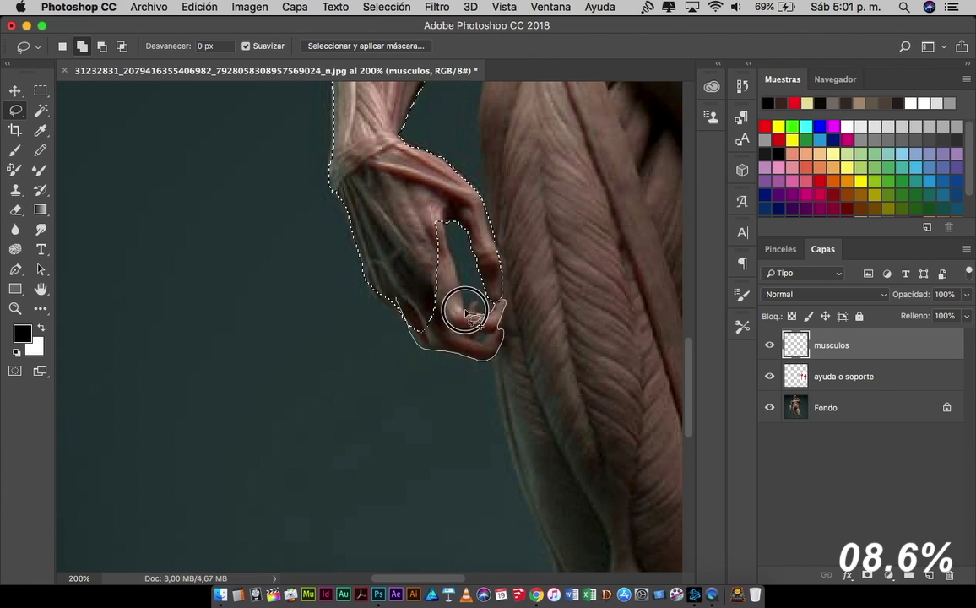
Extend the selection over the thighs, inner thigh and lower legs.
scroll(405, 345, down, 5)
key(ctrl+minus)
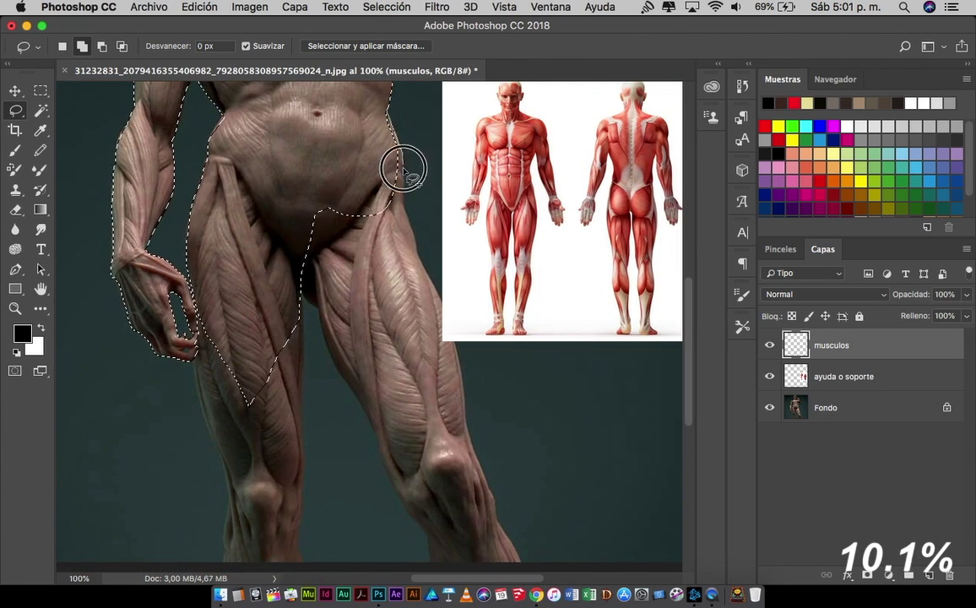
drag(390, 124, 291, 285)
scroll(184, 211, down, 3)
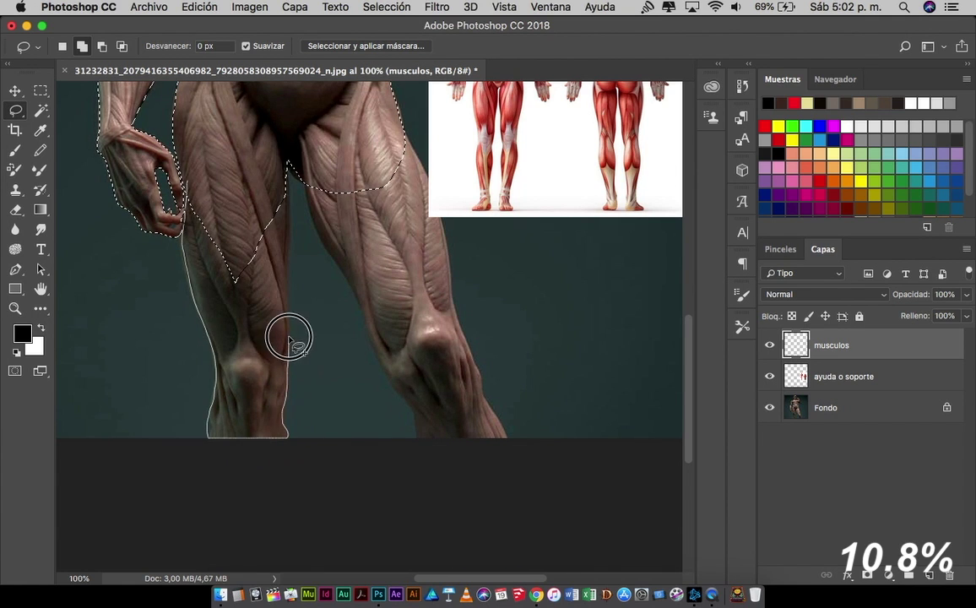
drag(289, 338, 285, 165)
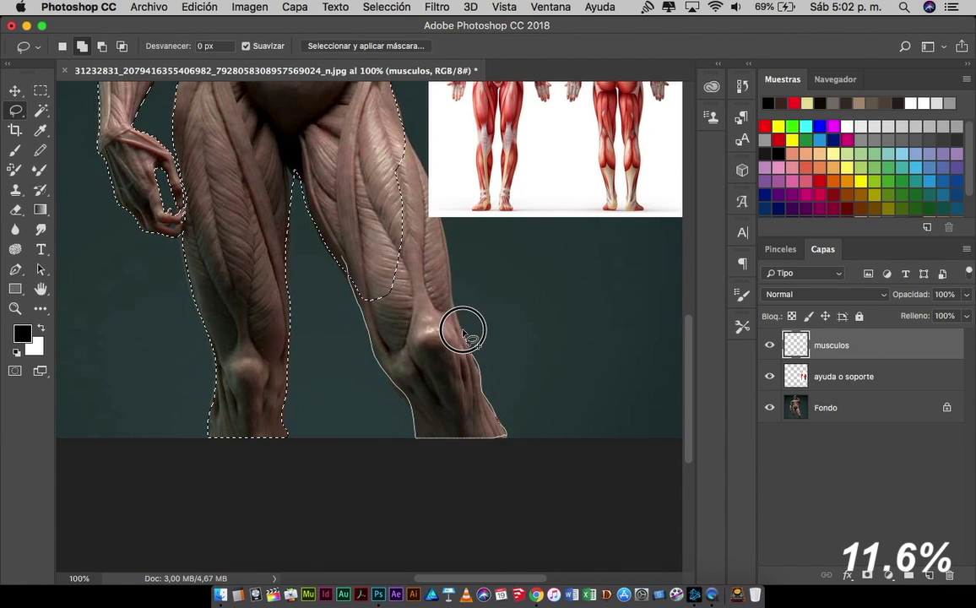
scroll(463, 332, up, 3)
Hide the reference layer and subtract the gap between the legs from the selection.
click(769, 377)
key(ctrl+plus)
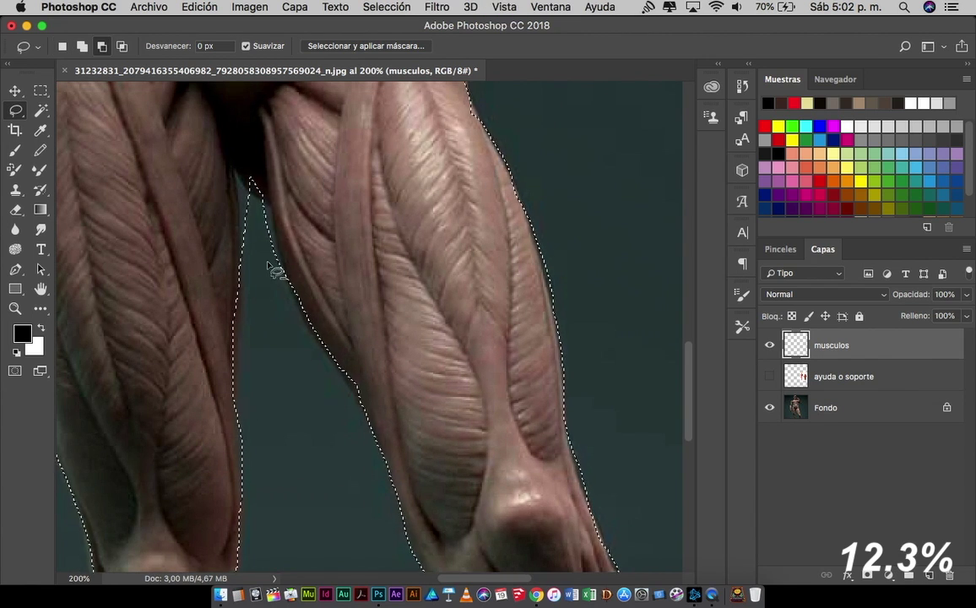
drag(271, 269, 239, 269)
scroll(270, 207, down, 2)
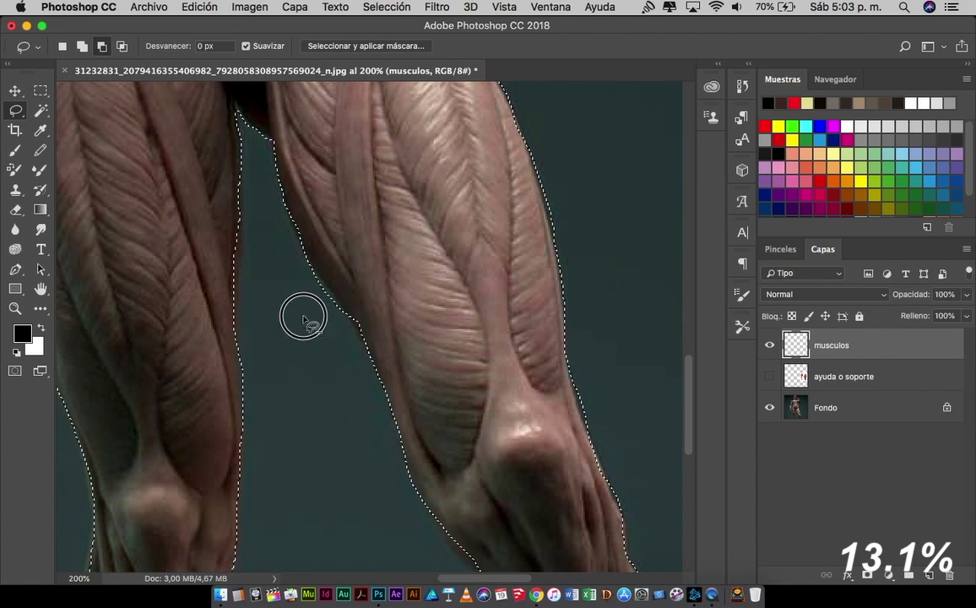
scroll(320, 253, down, 2)
scroll(346, 198, down, 2)
drag(347, 193, 377, 283)
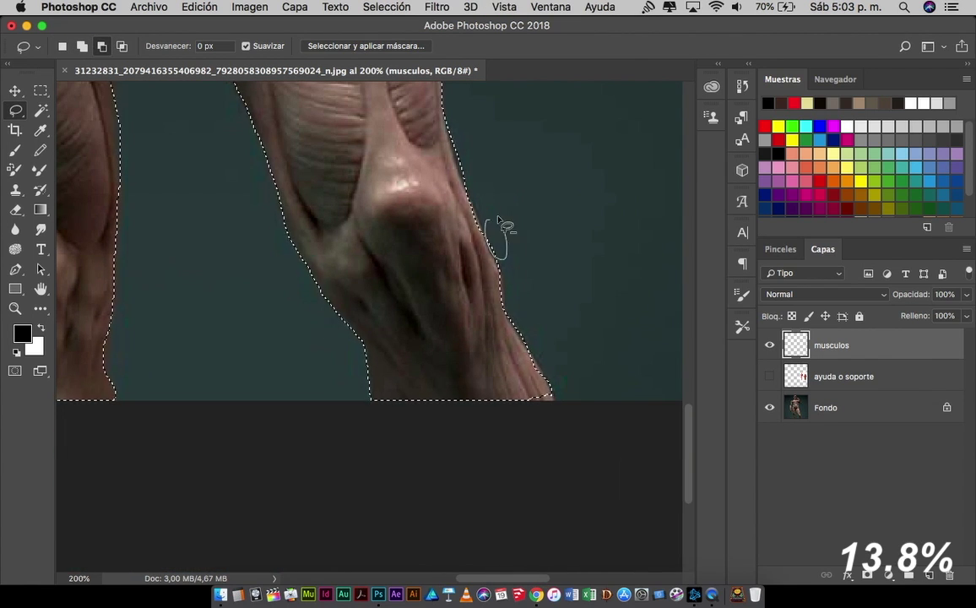
Trim the background beside the knee out of the selection.
scroll(501, 163, up, 2)
scroll(473, 236, up, 2)
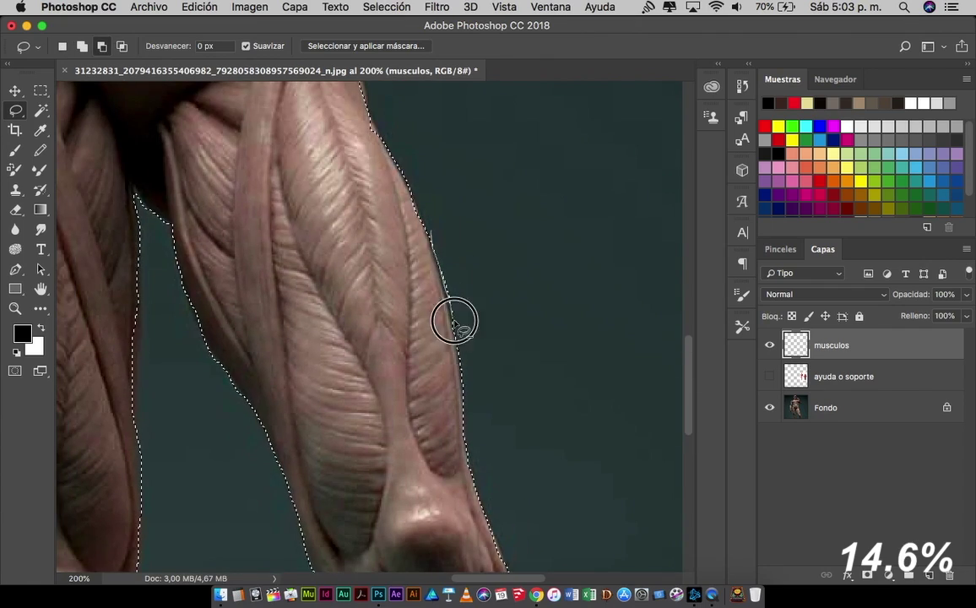
scroll(488, 388, up, 2)
scroll(439, 338, up, 1)
scroll(394, 281, up, 3)
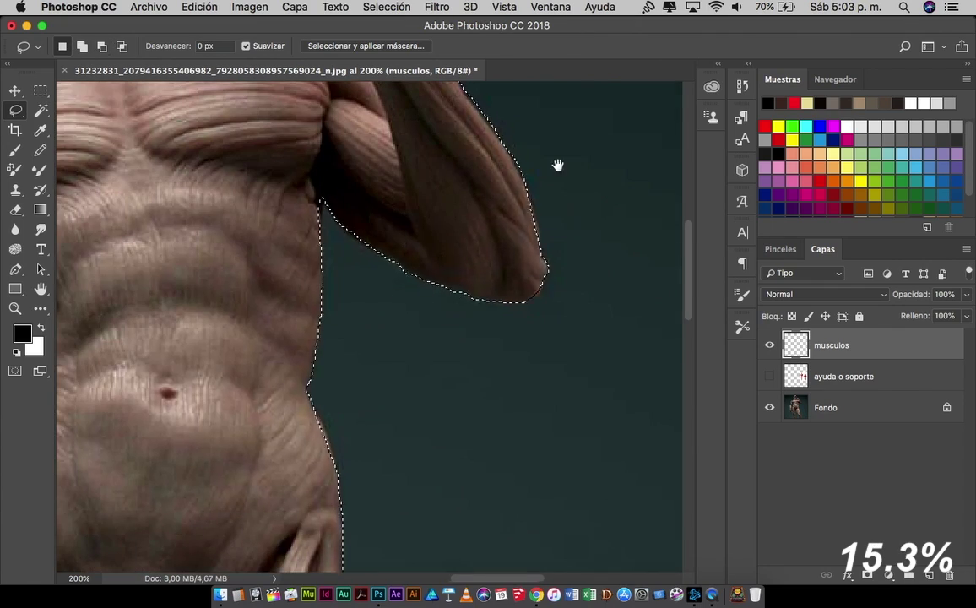
scroll(557, 165, up, 3)
scroll(505, 239, left, 2)
scroll(398, 196, down, 3)
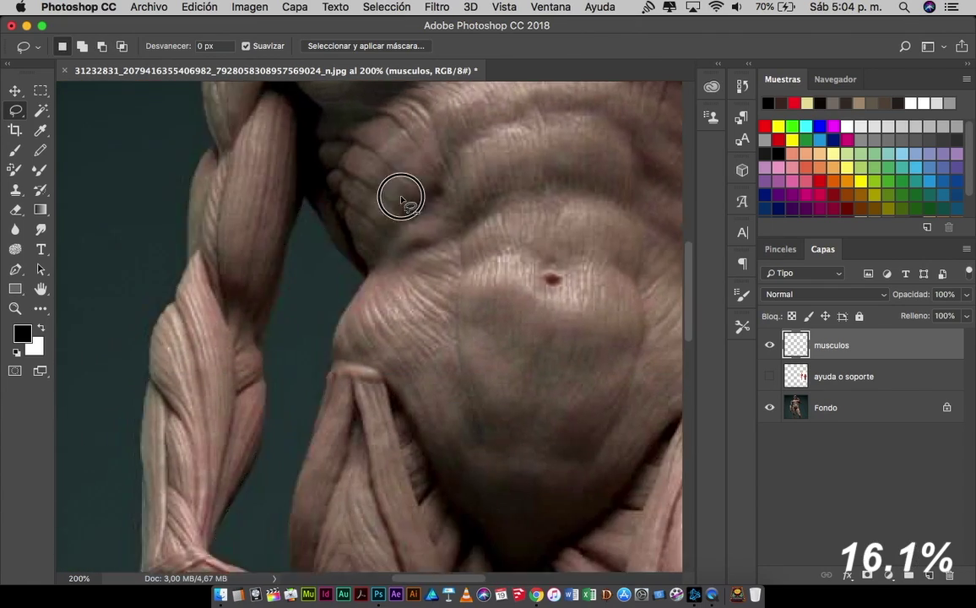
scroll(189, 211, down, 1)
scroll(218, 192, down, 2)
scroll(324, 211, down, 2)
key(alt)
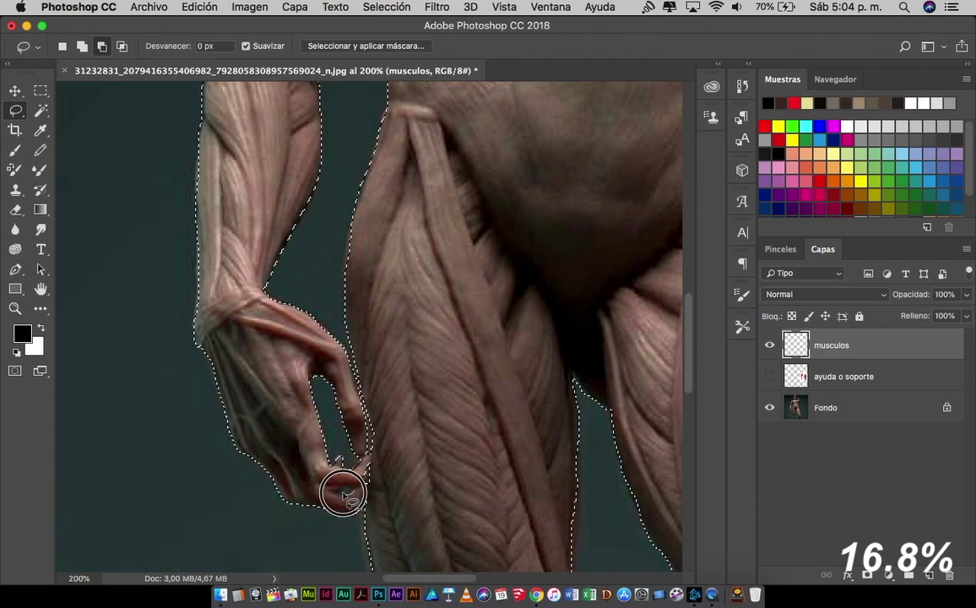
scroll(439, 279, down, 2)
scroll(494, 337, down, 3)
scroll(486, 330, down, 3)
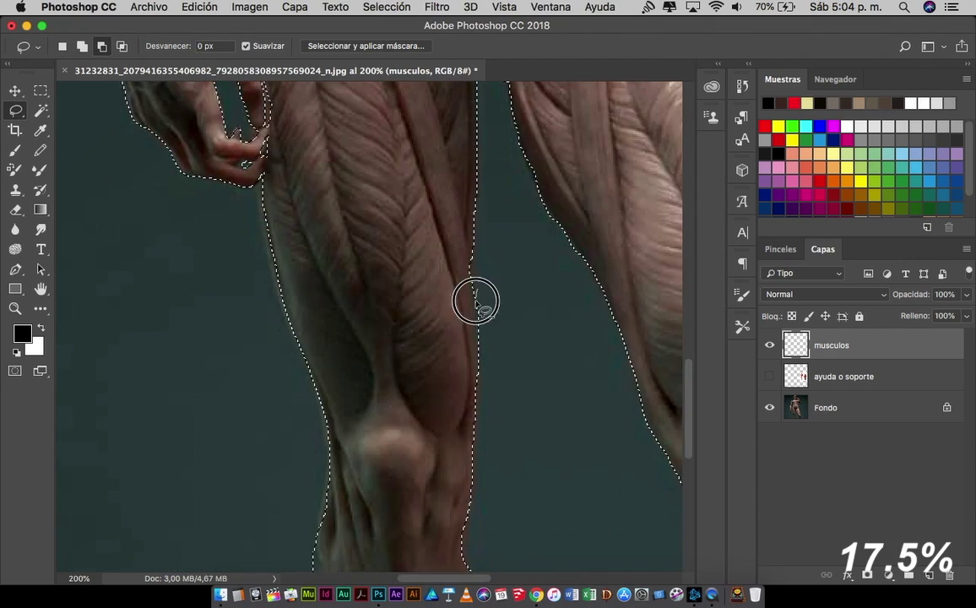
scroll(380, 346, down, 3)
drag(298, 388, 300, 438)
scroll(304, 338, up, 3)
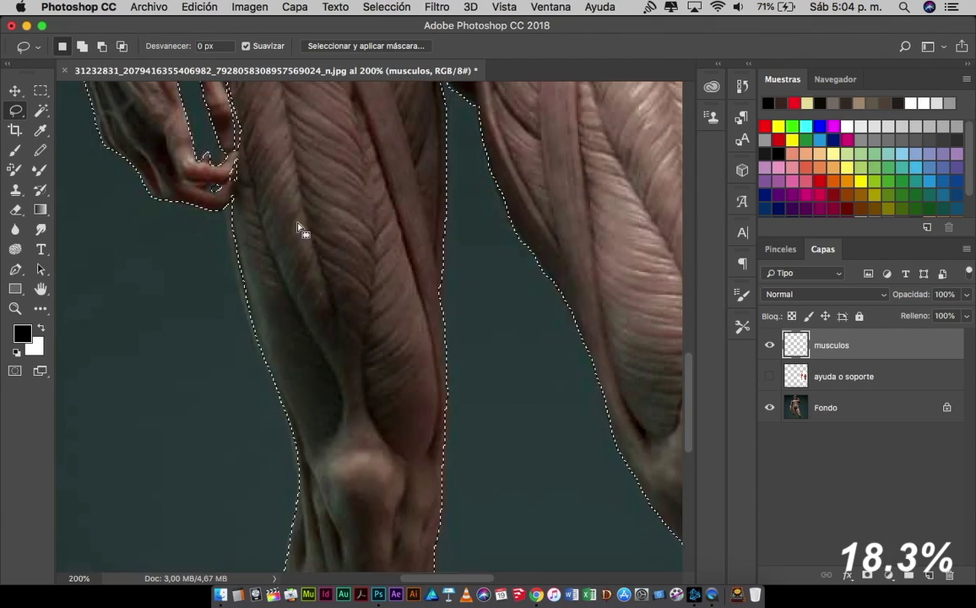
scroll(260, 356, up, 3)
scroll(240, 255, up, 3)
scroll(579, 277, up, 1)
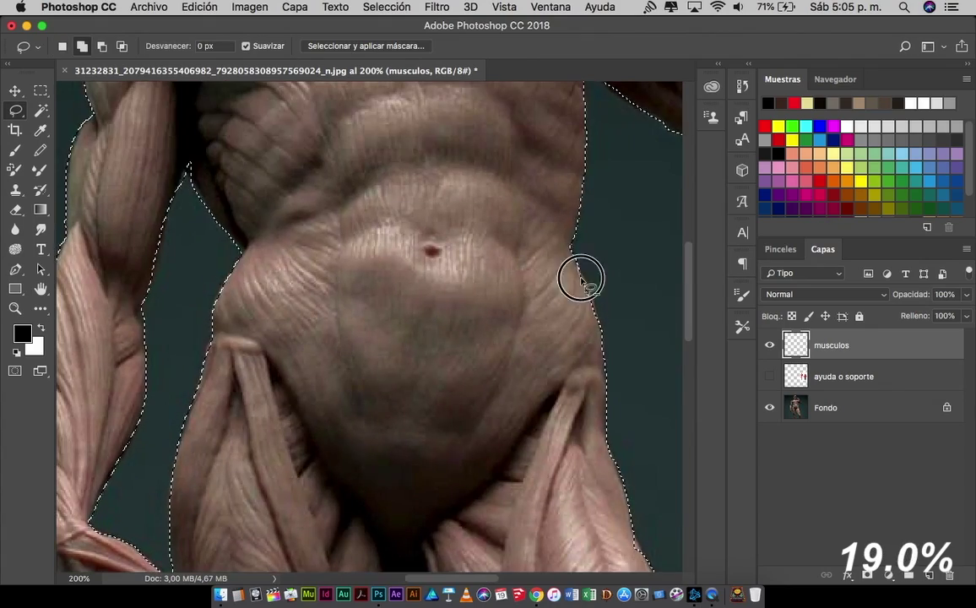
scroll(538, 323, up, 3)
scroll(591, 304, down, 3)
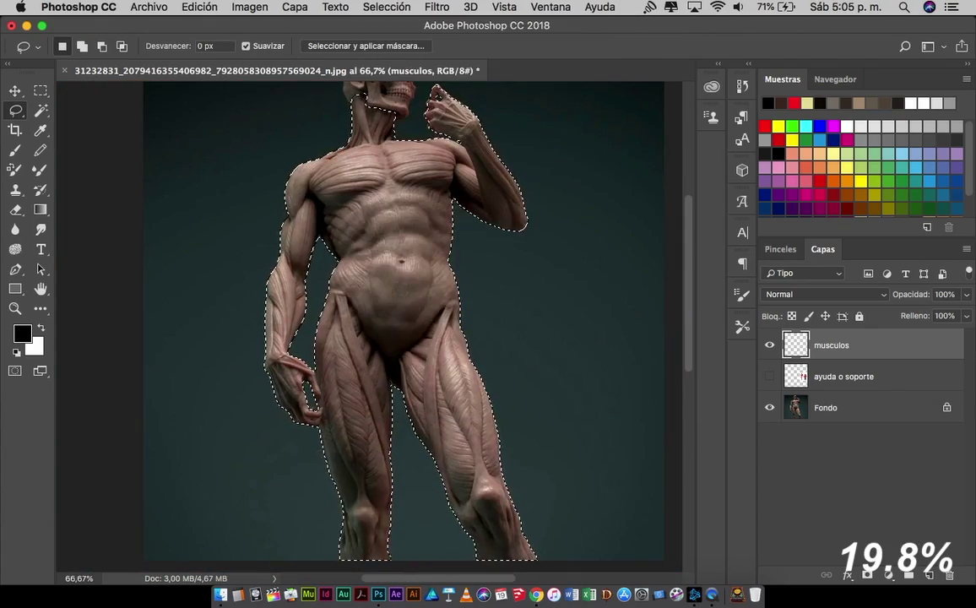
Copy the figure to a new layer and colorize it red with Hue/Saturation.
key(ctrl+j)
click(203, 6)
click(472, 152)
click(866, 329)
drag(647, 252, 650, 252)
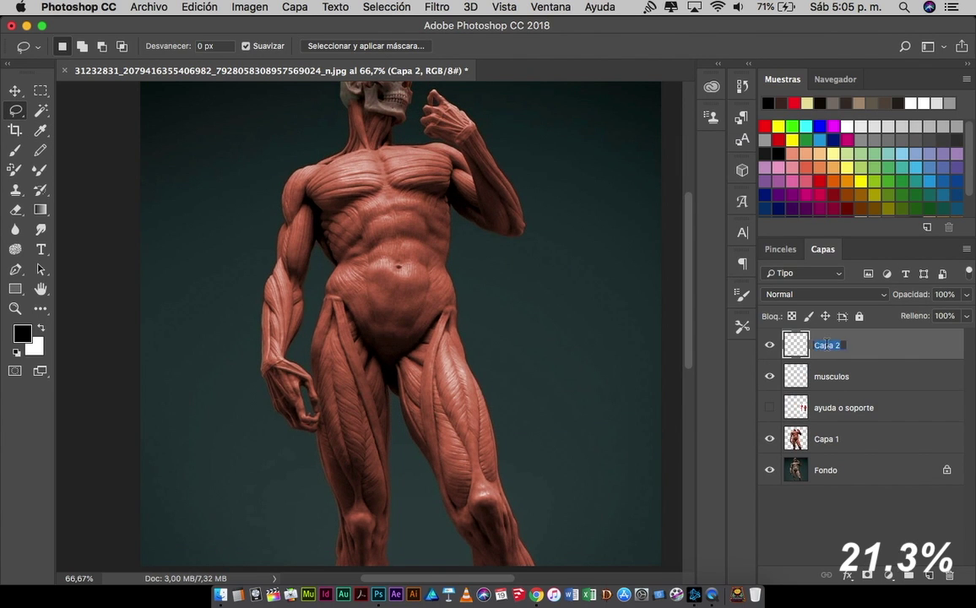
Name the new empty layer 'musculos blancos'.
text(ncos)
key(Return)
key(ctrl+plus)
key(ctrl+plus)
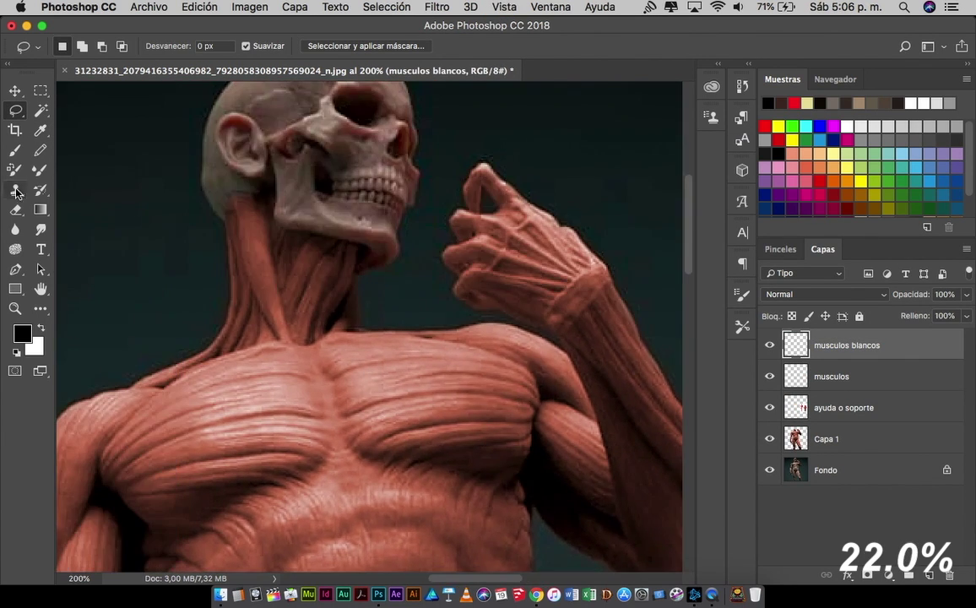
Paint a pale pink 15%-opacity brush stroke down the sternum and blend it with Superponer.
key(b)
click(22, 334)
click(523, 363)
click(828, 331)
key(1)
key(5)
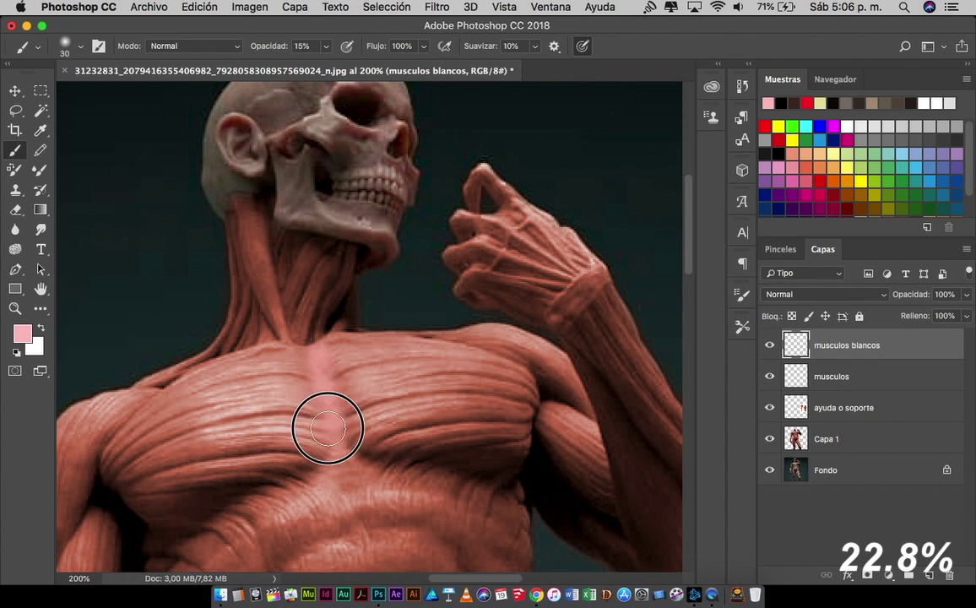
mouse_move(327, 425)
mouse_down()
mouse_move(256, 174)
mouse_move(405, 170)
mouse_move(481, 256)
mouse_up()
drag(253, 279, 271, 334)
click(823, 294)
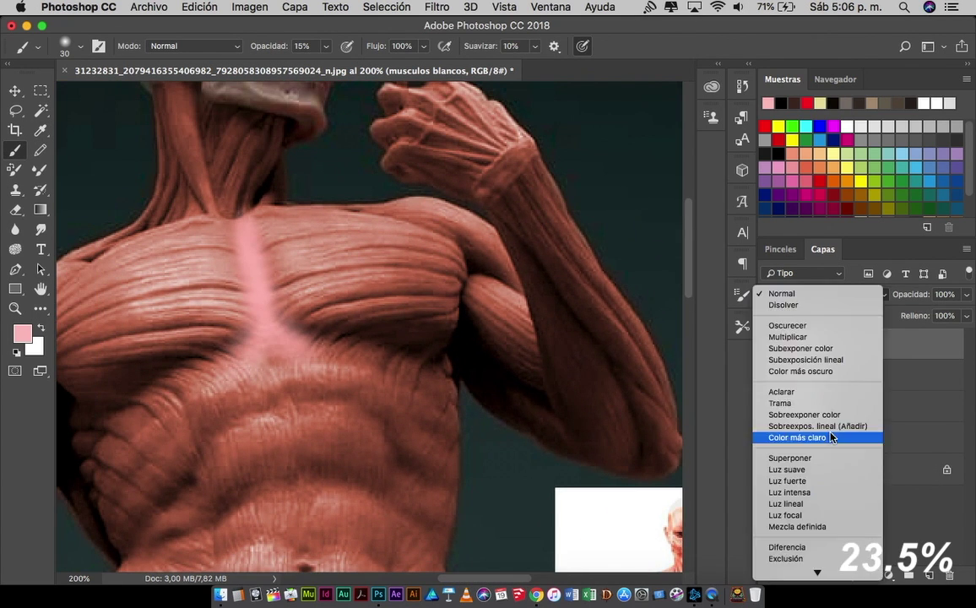
click(782, 393)
click(817, 294)
click(789, 360)
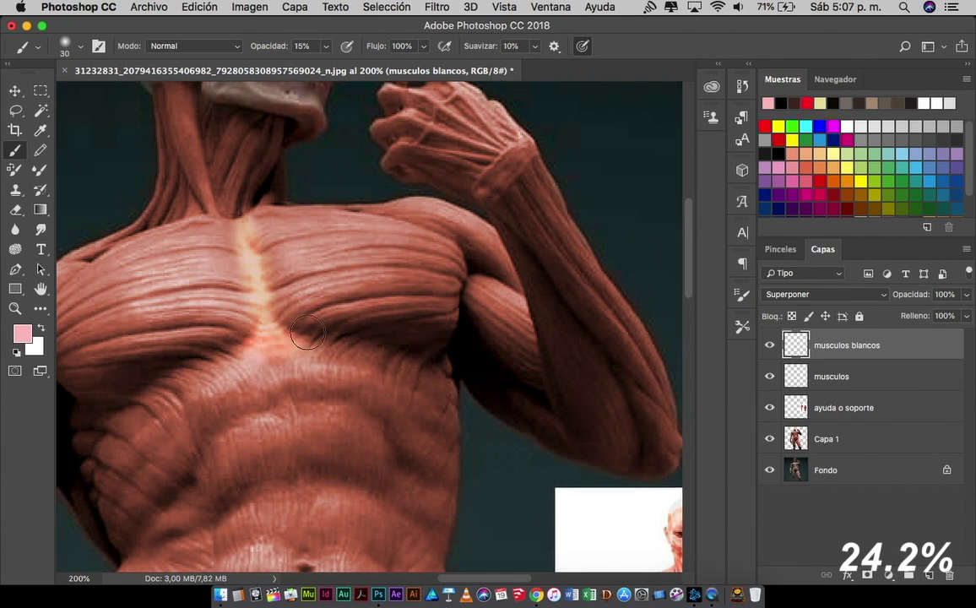
Try several blend modes, then paint a light streak down the sternum and adjust blending.
scroll(308, 334, down, 5)
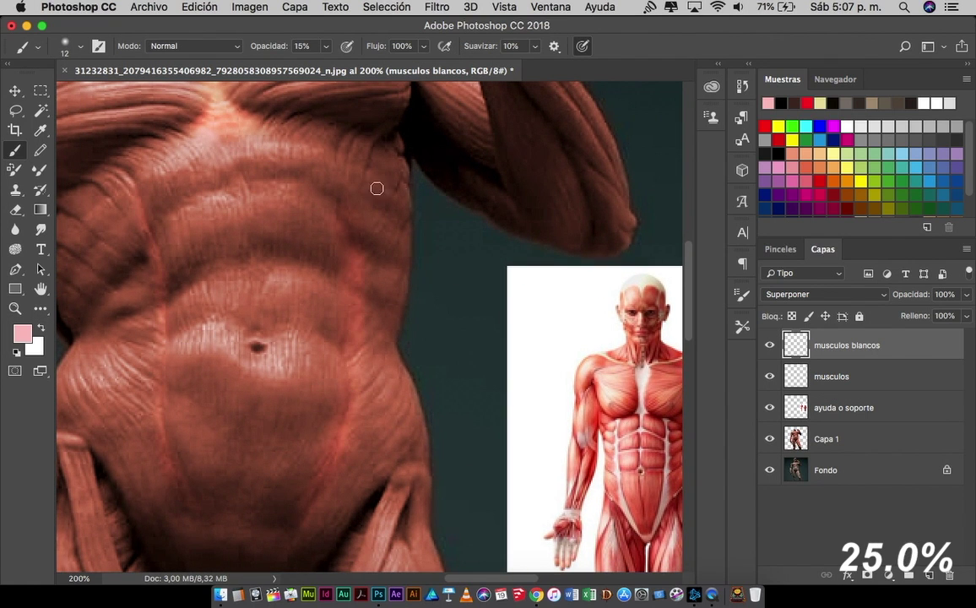
click(824, 294)
click(828, 315)
click(828, 294)
click(828, 314)
click(829, 294)
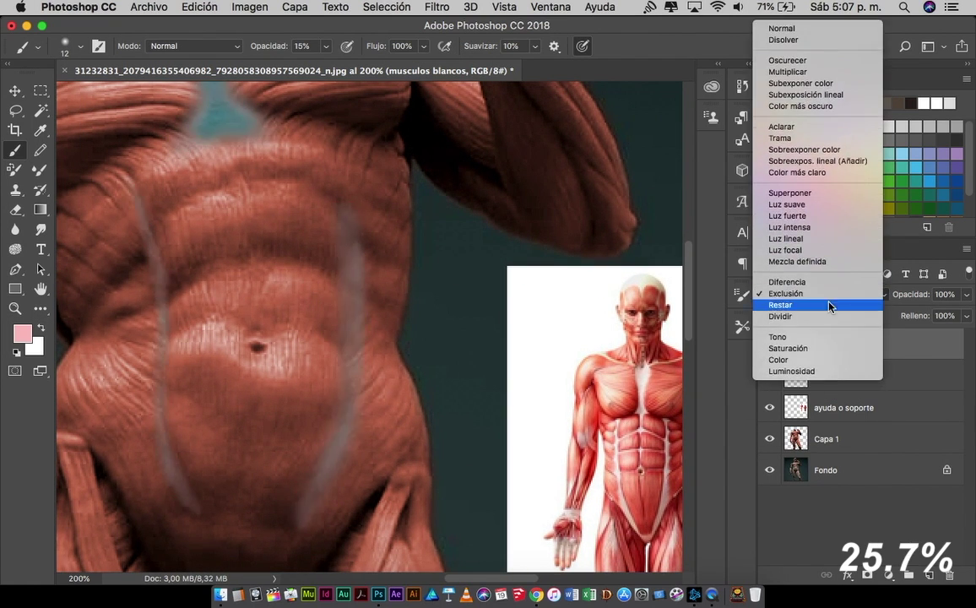
click(828, 336)
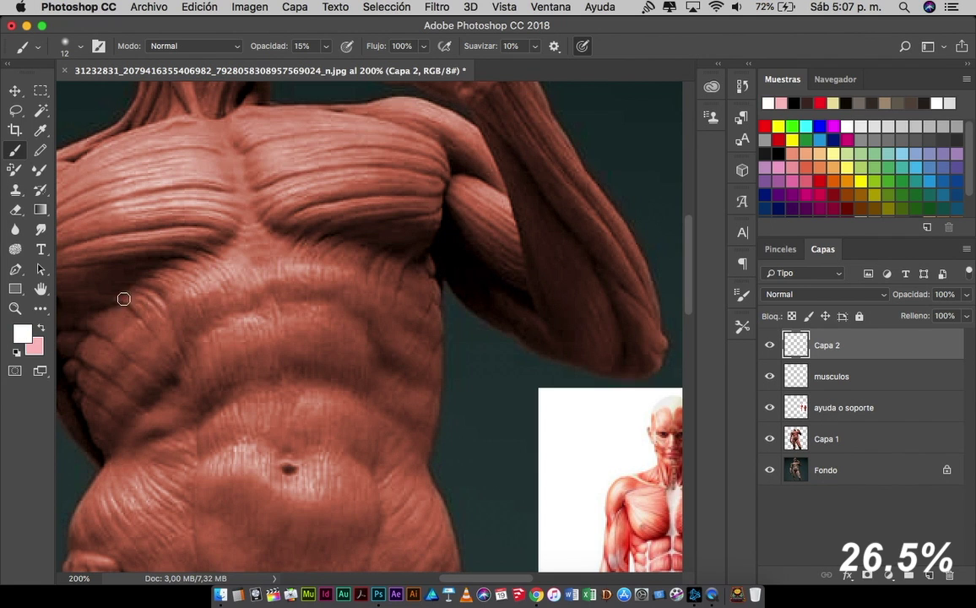
drag(233, 131, 270, 245)
click(824, 294)
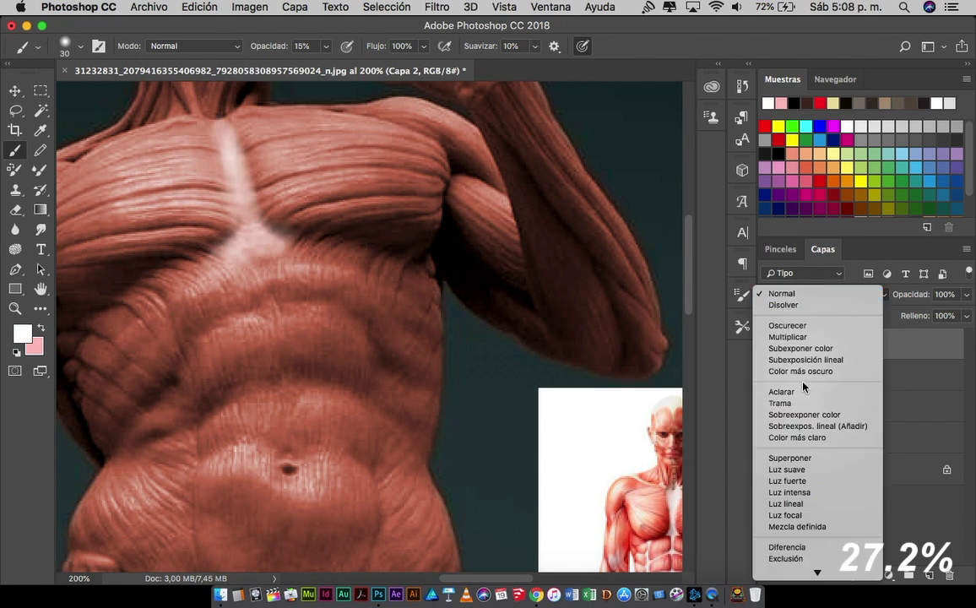
click(802, 403)
Select Capa 1, step back in History to the last brush stroke, and return to the brush.
scroll(268, 262, down, 5)
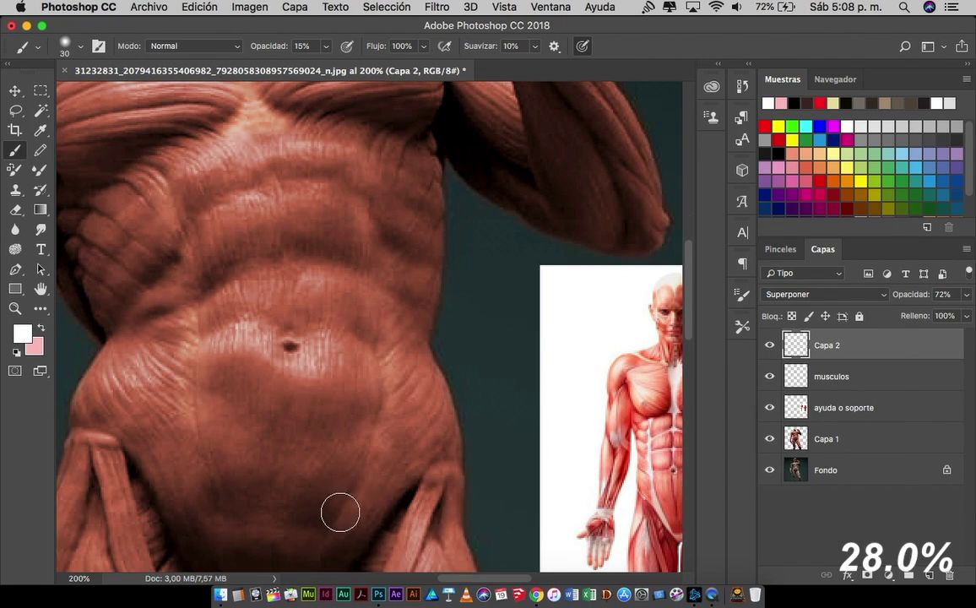
click(828, 439)
click(40, 308)
click(638, 105)
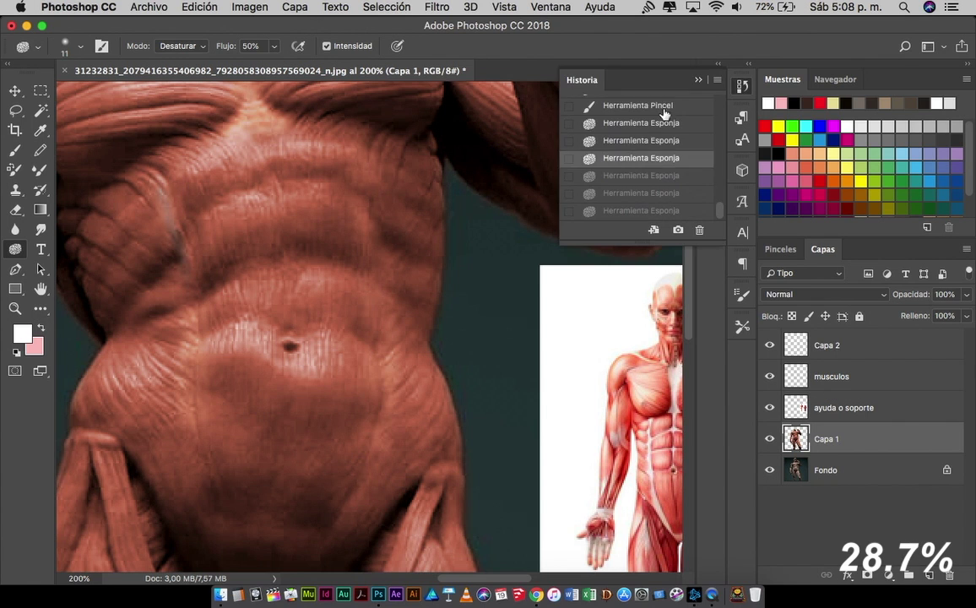
click(826, 345)
key(b)
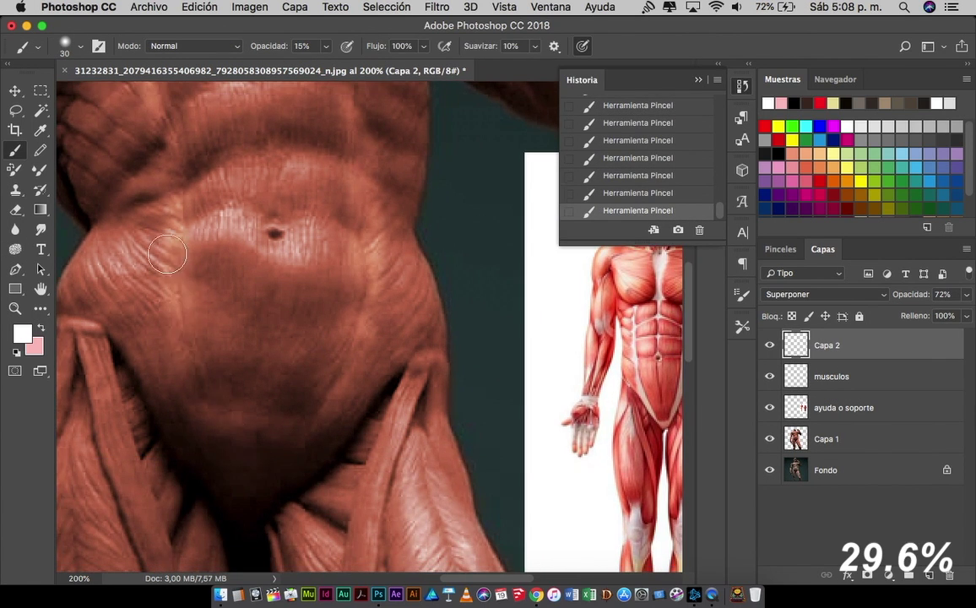
Paint light highlight strokes on the lower abdomen.
drag(501, 355, 373, 234)
scroll(373, 234, down, 3)
scroll(356, 187, down, 2)
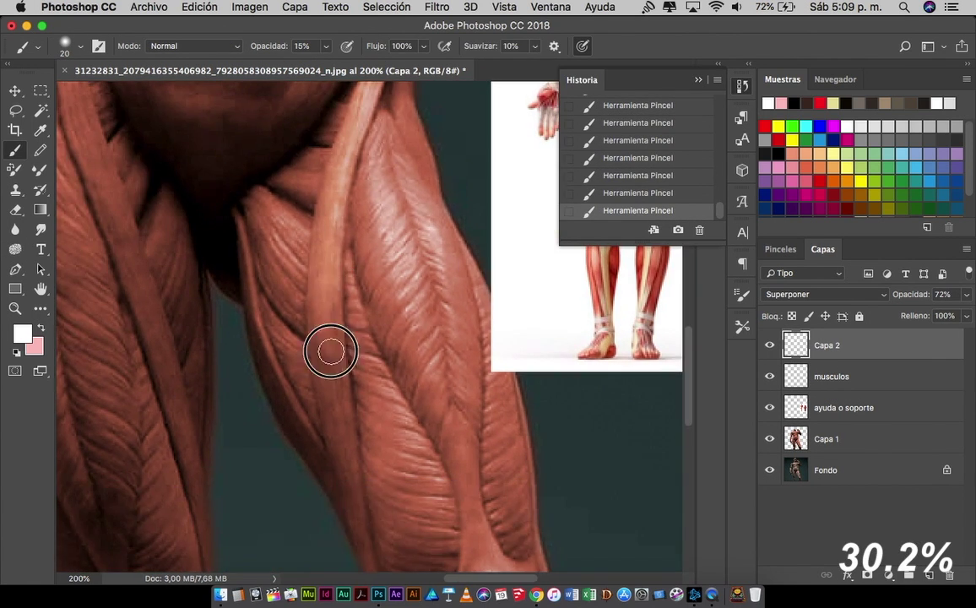
mouse_move(327, 349)
mouse_down()
mouse_move(355, 491)
mouse_move(368, 183)
mouse_up()
scroll(368, 184, down, 5)
scroll(384, 231, up, 3)
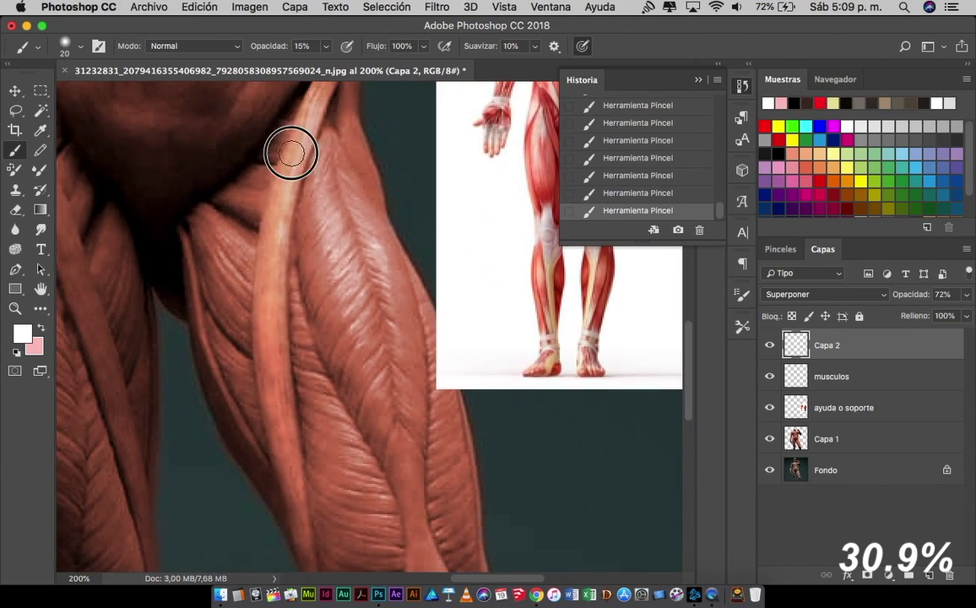
scroll(290, 153, down, 6)
scroll(286, 349, up, 6)
Paint faint highlights on the knee.
mouse_move(326, 45)
mouse_down()
mouse_move(333, 64)
mouse_move(302, 63)
mouse_up()
scroll(360, 277, down, 4)
scroll(329, 392, down, 3)
scroll(447, 226, up, 4)
scroll(447, 227, down, 4)
drag(418, 380, 462, 413)
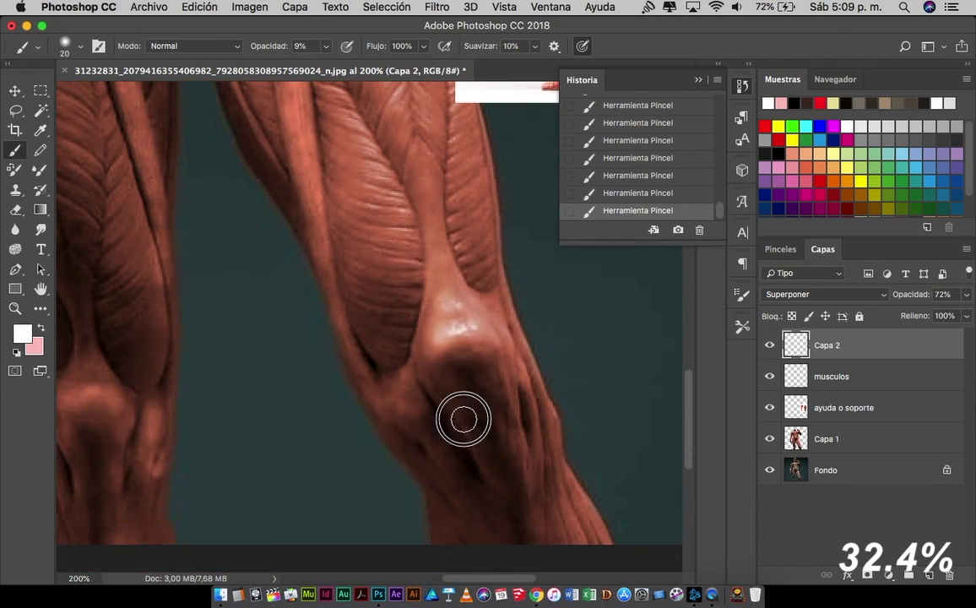
On a new overlay layer, paint bright white highlight strokes on the knee.
key(ctrl+shift+alt+n)
drag(439, 296, 485, 442)
drag(325, 45, 365, 65)
drag(444, 270, 500, 420)
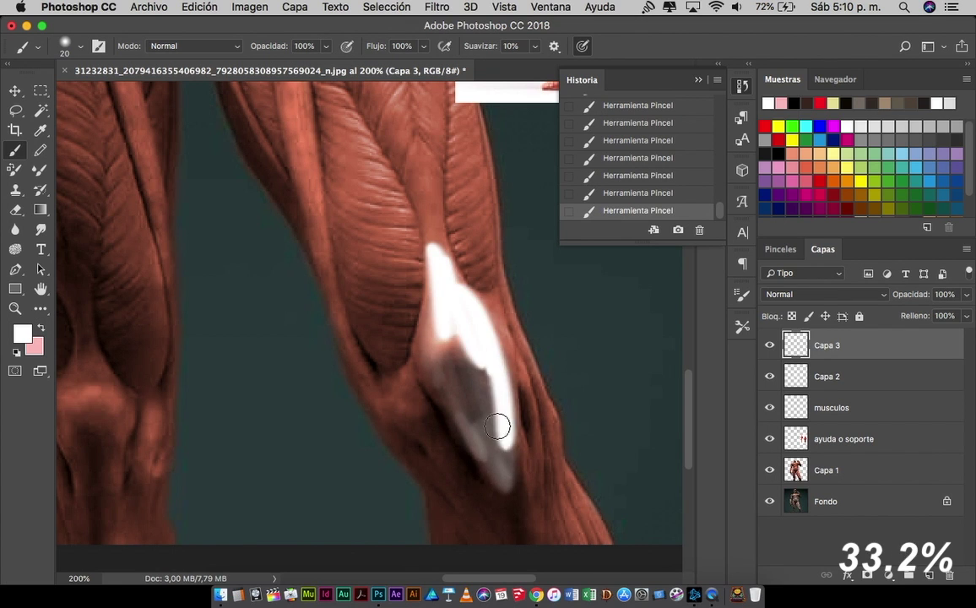
click(824, 294)
key(Down)
key(Down)
drag(911, 293, 878, 294)
mouse_move(397, 304)
mouse_down()
mouse_move(440, 381)
mouse_move(462, 349)
mouse_up()
Paint full-strength bright strokes along the back of the hand with a smaller brush.
scroll(462, 349, up, 2)
scroll(462, 349, left, 2)
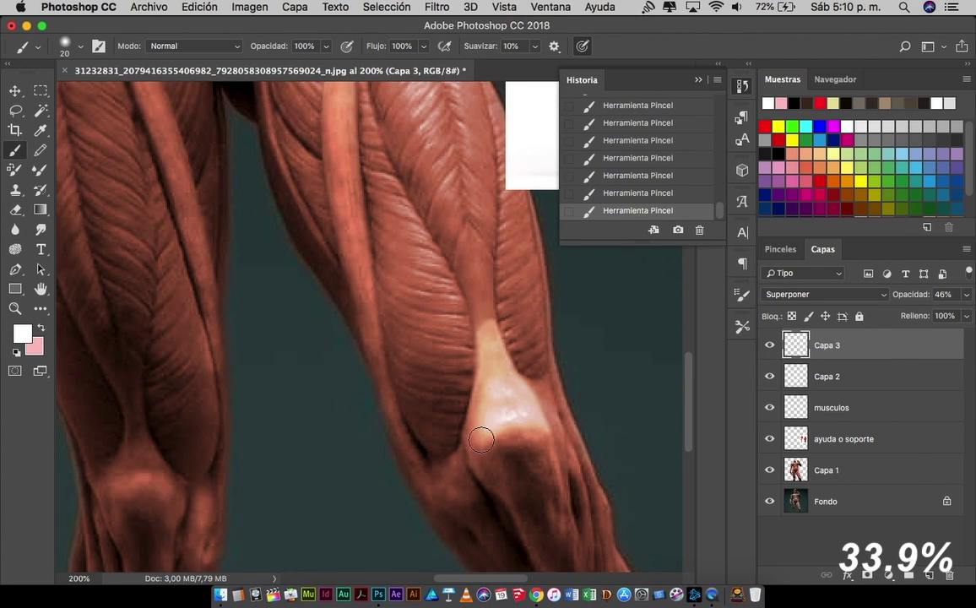
scroll(466, 278, down, 5)
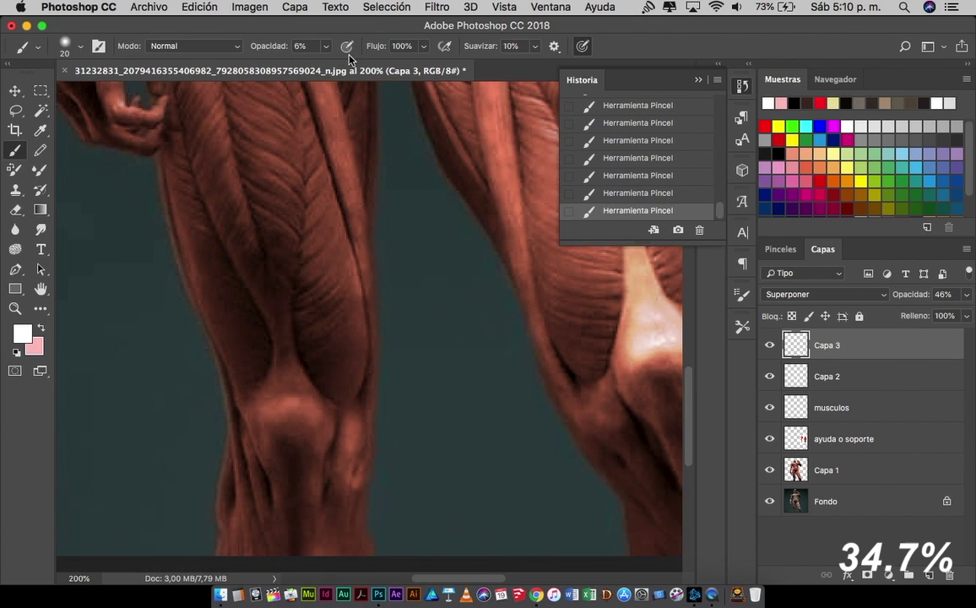
key(0)
drag(245, 380, 271, 279)
scroll(336, 318, down, 2)
scroll(336, 318, down, 2)
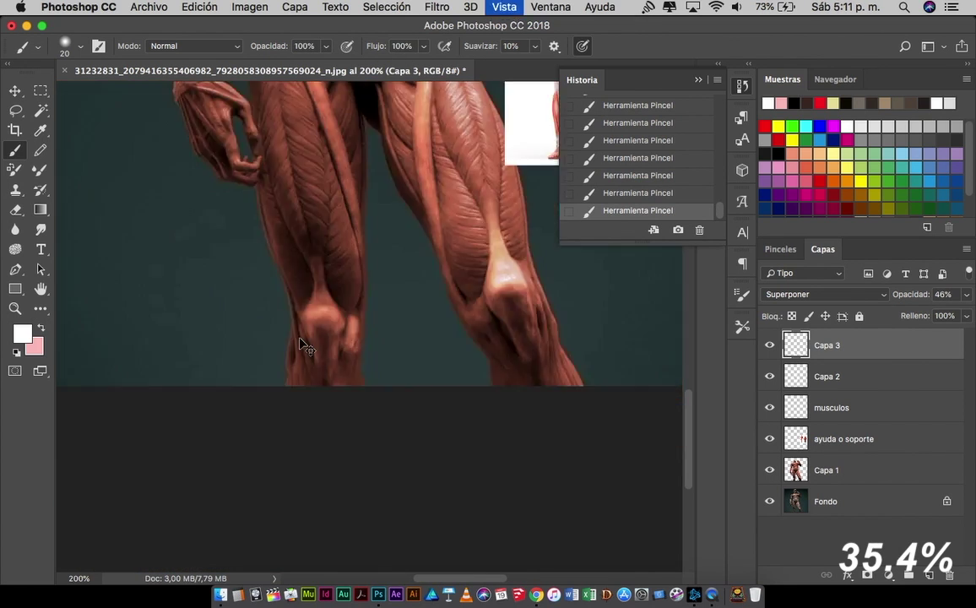
scroll(362, 345, down, 3)
scroll(422, 330, up, 2)
scroll(245, 341, up, 3)
drag(245, 341, 236, 339)
key(bracketleft)
key(bracketleft)
drag(306, 165, 473, 211)
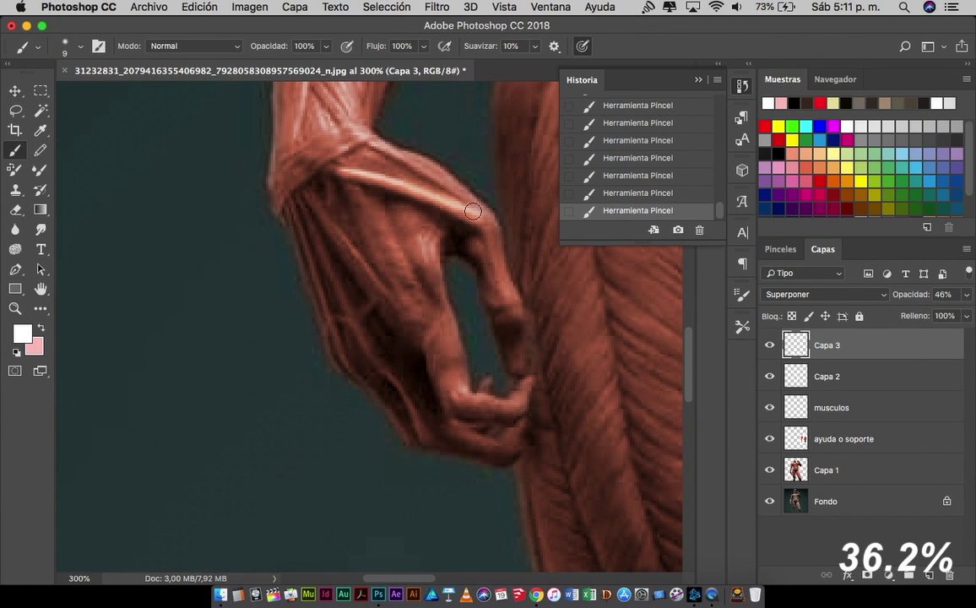
Raise the highlight layer's opacity to 72%.
scroll(399, 283, down, 3)
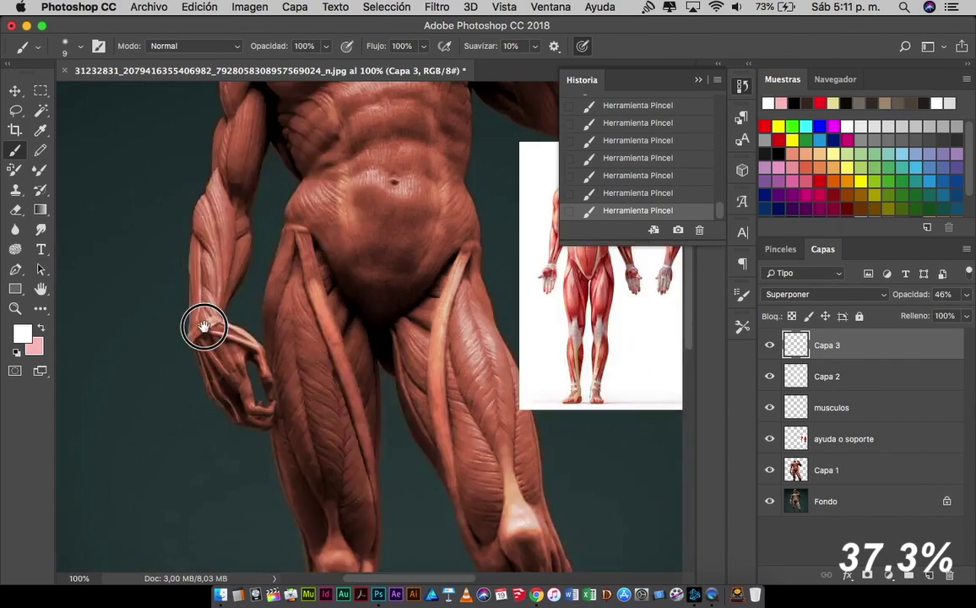
mouse_move(967, 294)
mouse_down()
mouse_move(932, 314)
mouse_move(947, 314)
mouse_up()
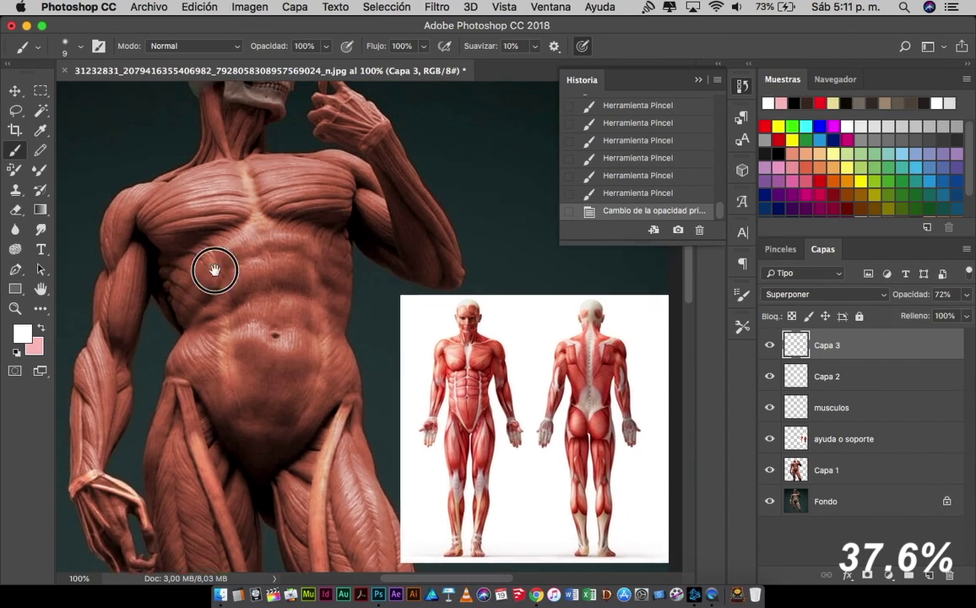
drag(211, 267, 224, 320)
click(654, 192)
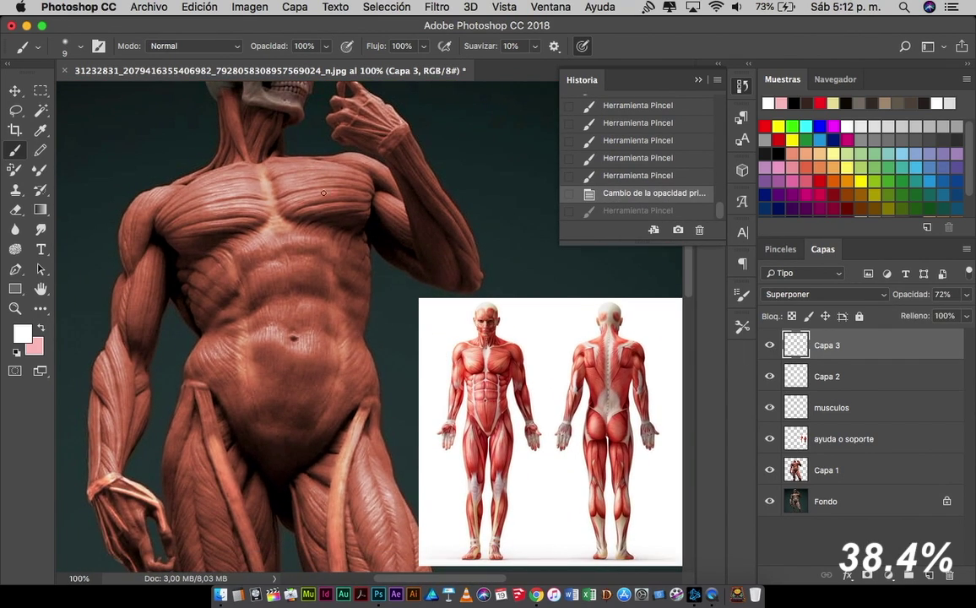
Add overlay layer Capa 4 at 42% opacity with light strokes across the chest.
key(ctrl+shift+alt+n)
click(73, 46)
drag(253, 240, 297, 221)
click(823, 294)
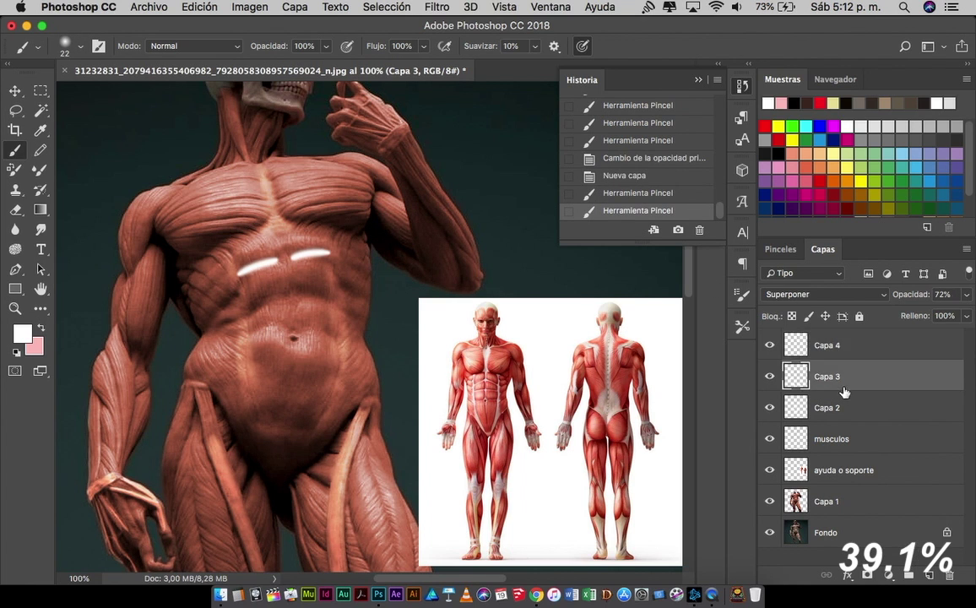
drag(967, 294, 929, 315)
drag(224, 283, 288, 300)
Review the figure at several zoom levels and add a new layer above Capa 2.
scroll(271, 380, up, 2)
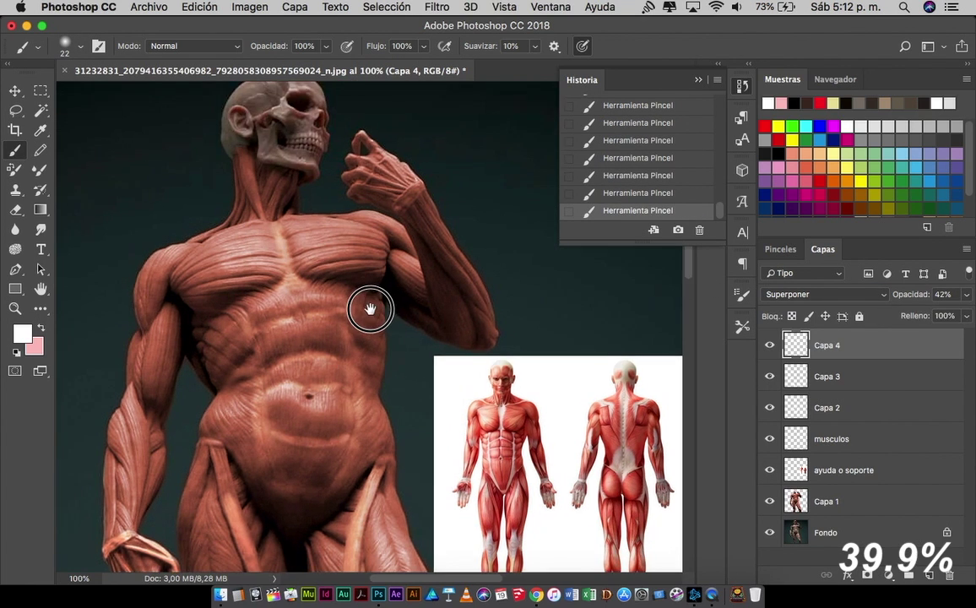
scroll(305, 309, right, 3)
key(ctrl+plus)
key(ctrl+plus)
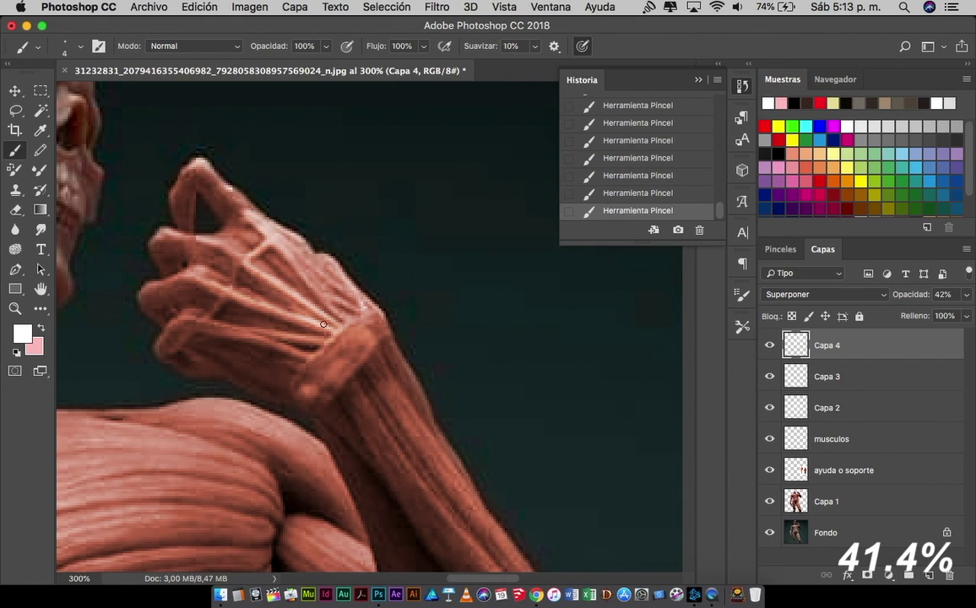
key(ctrl+minus)
key(ctrl+minus)
key(ctrl+plus)
key(ctrl+plus)
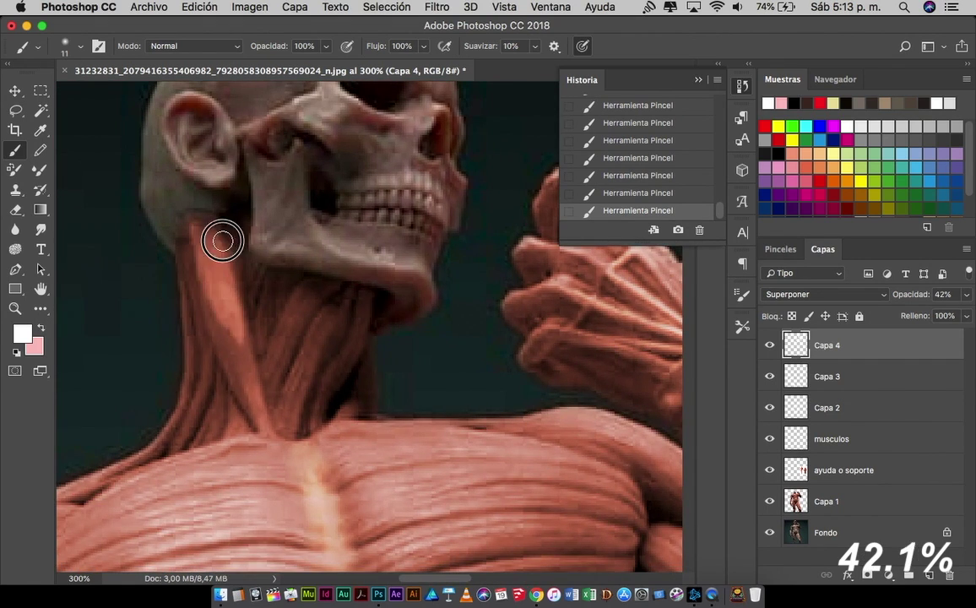
key(ctrl+minus)
key(ctrl+minus)
key(ctrl+minus)
scroll(304, 338, down, 5)
scroll(321, 228, down, 3)
key(ctrl+plus)
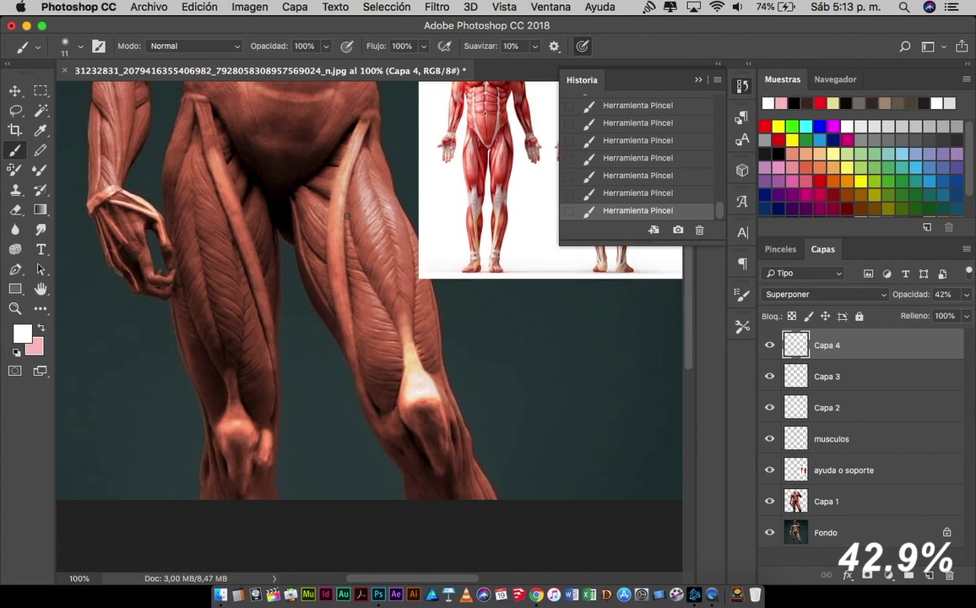
key(alt+bracketleft)
key(alt+bracketleft)
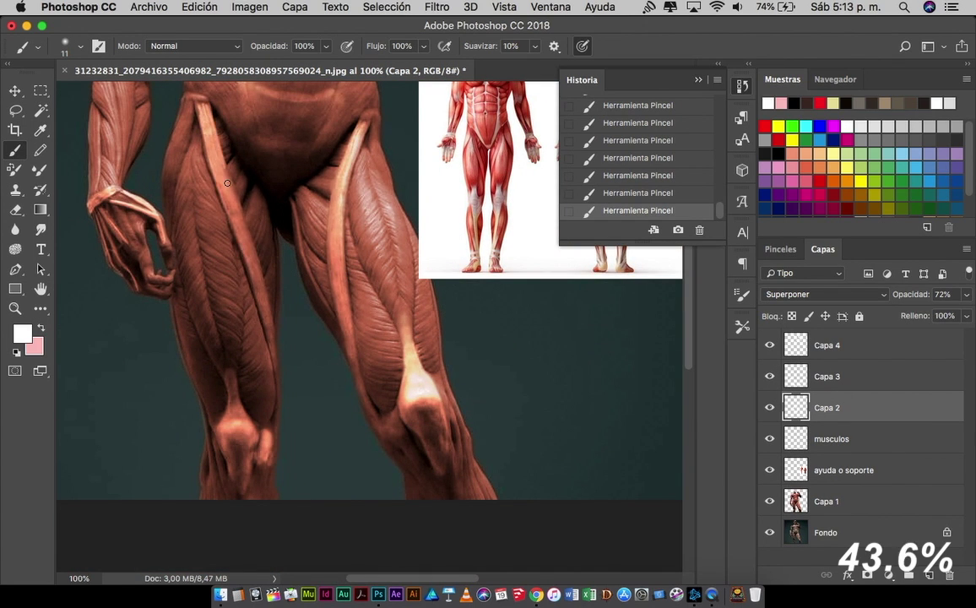
scroll(228, 182, up, 10)
key(ctrl+plus)
Name the new layer 'hueso', paint cream over the skull, and set it to overlay.
click(929, 575)
double_click(823, 407)
text(hues)
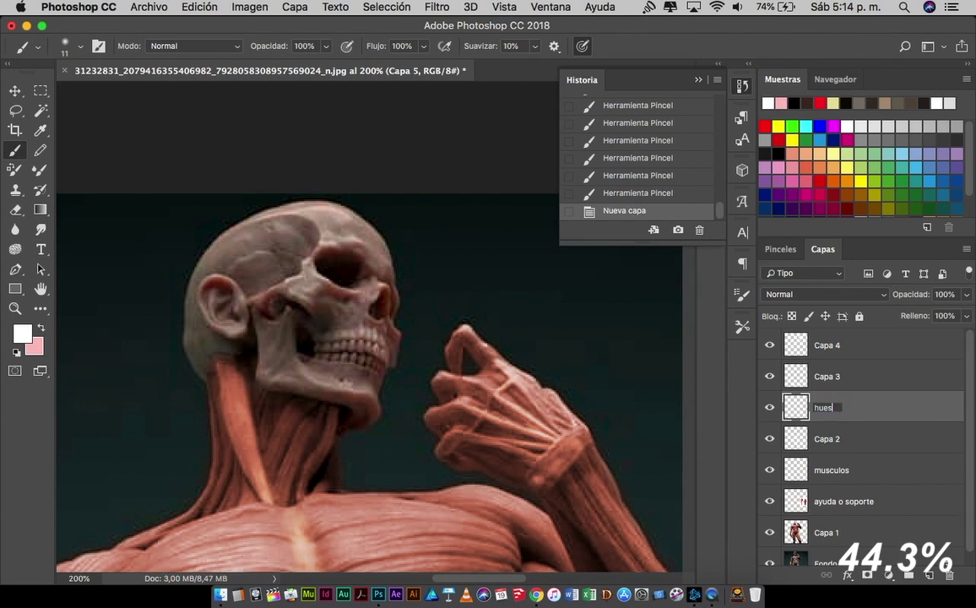
text(o)
click(22, 334)
click(559, 347)
click(828, 329)
drag(270, 254, 338, 287)
key(shift+alt+o)
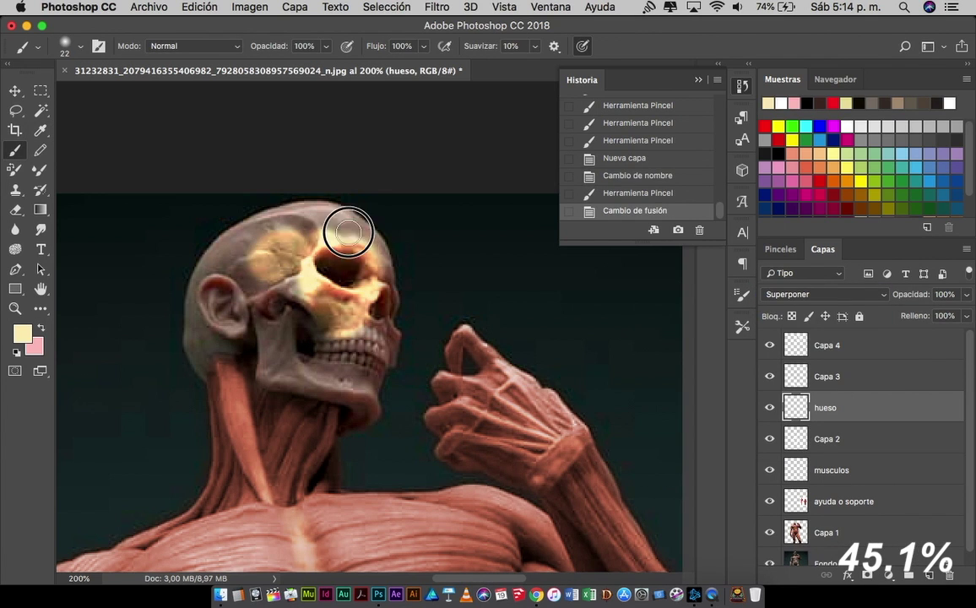
mouse_move(348, 231)
mouse_down()
mouse_move(255, 277)
mouse_move(303, 285)
mouse_move(208, 265)
mouse_up()
key(bracketleft)
key(bracketleft)
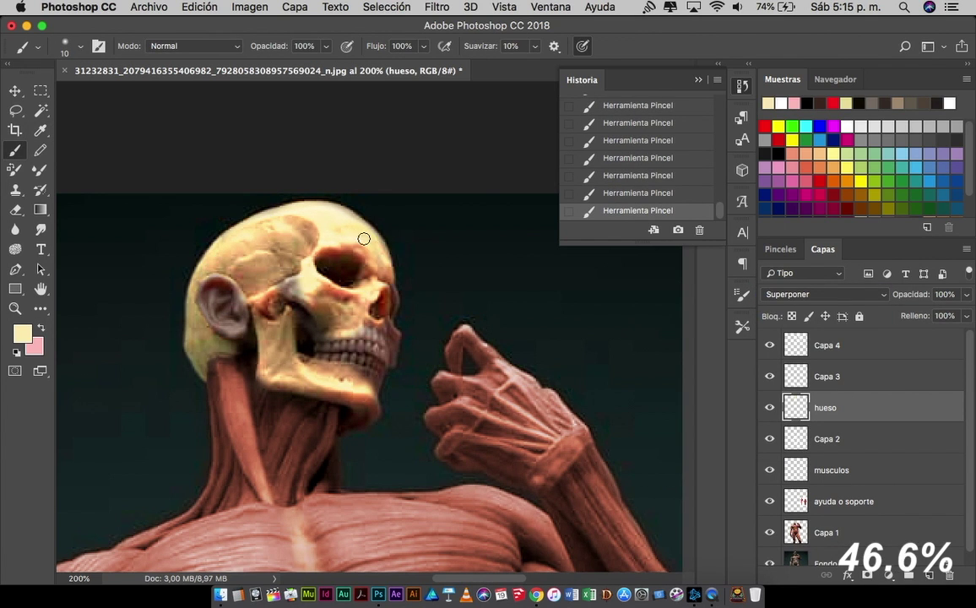
Erase stray bone paint and pick a pale beige painting colour.
key(e)
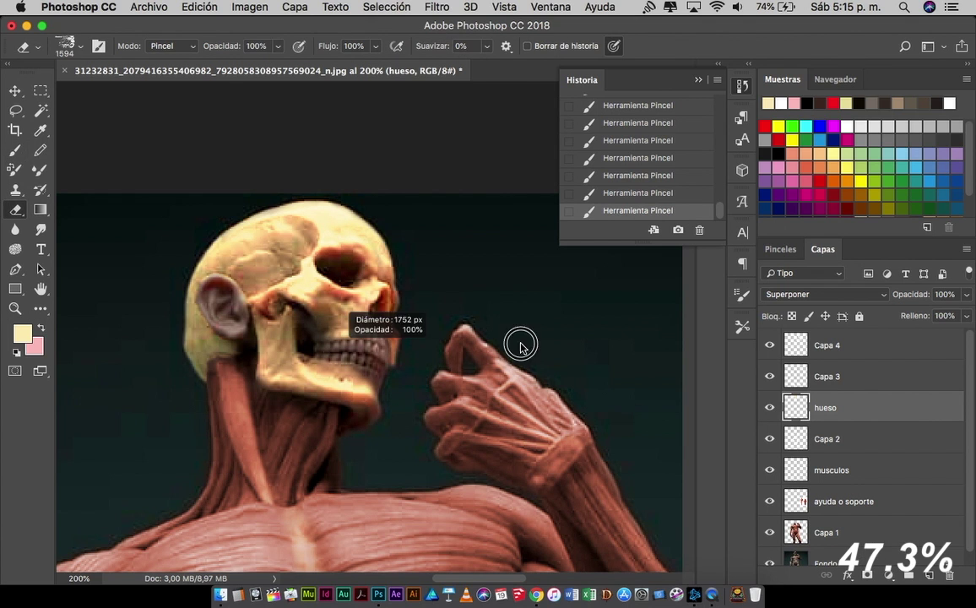
drag(292, 346, 353, 335)
click(22, 333)
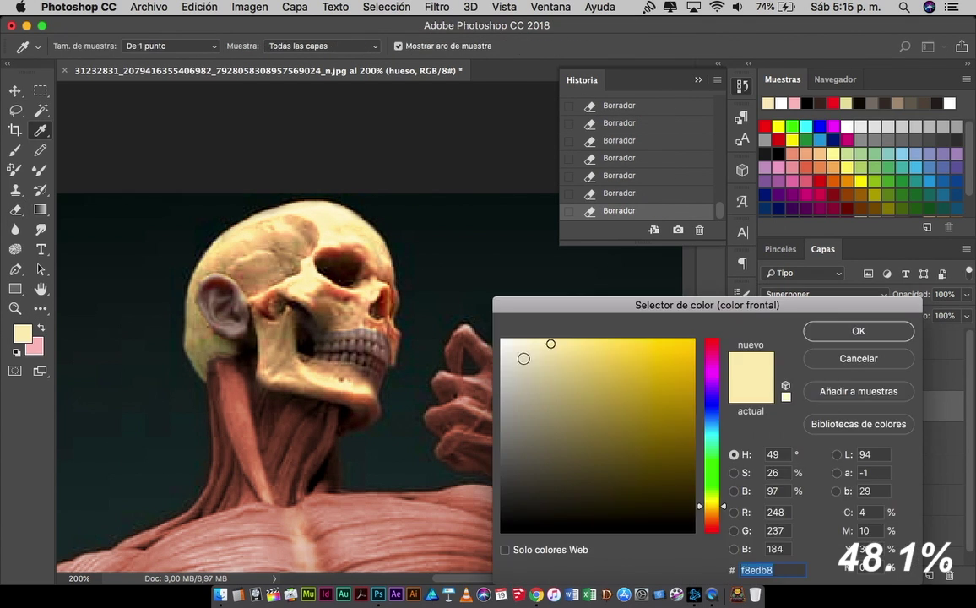
key(Return)
key(b)
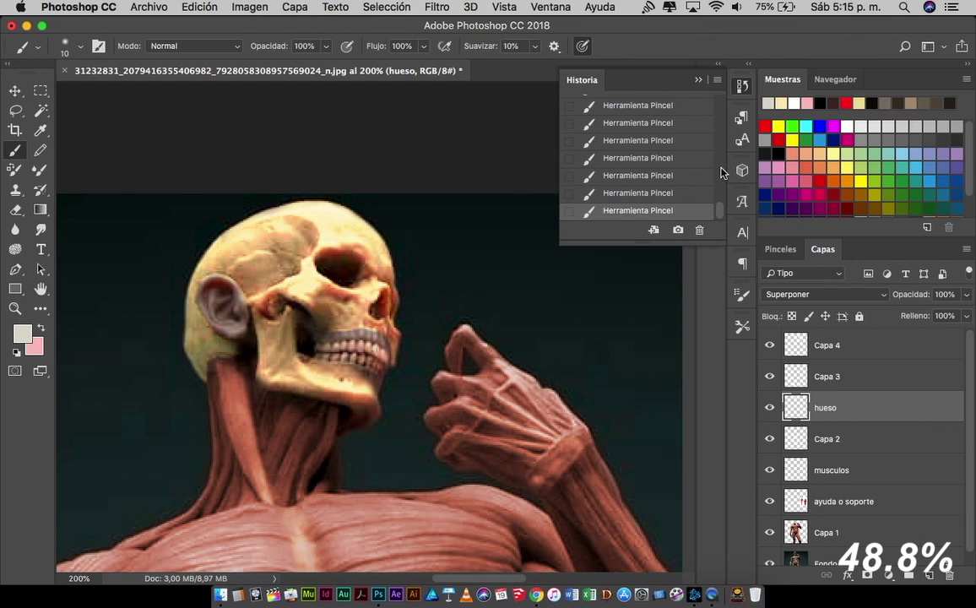
Paint pink on the ear on new layer Capa 5, change its blend, hide 'ayuda o soporte'.
click(929, 581)
key(x)
drag(212, 286, 224, 296)
click(823, 294)
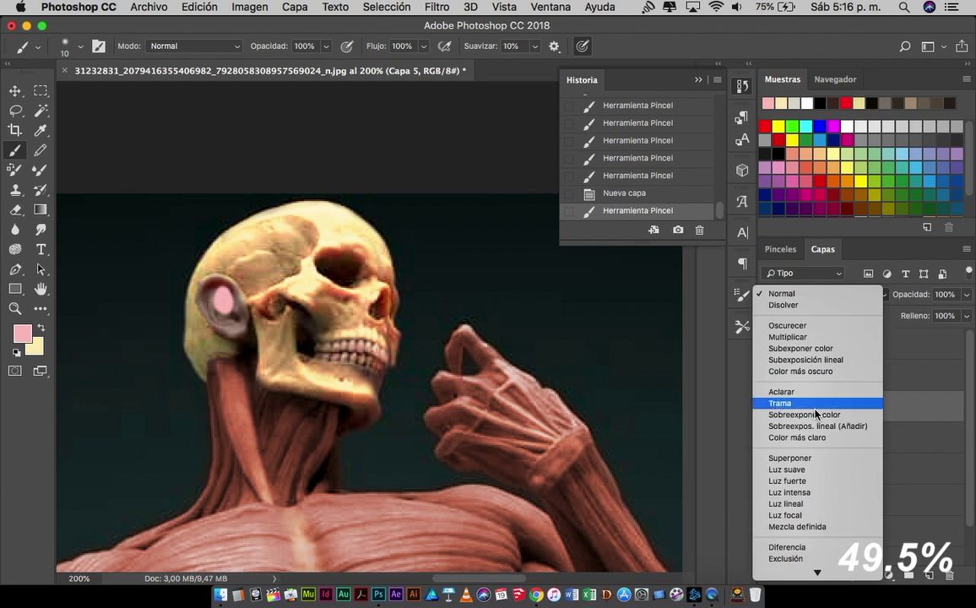
click(741, 458)
key(super+minus)
key(super+minus)
key(super+minus)
click(769, 532)
key(super+plus)
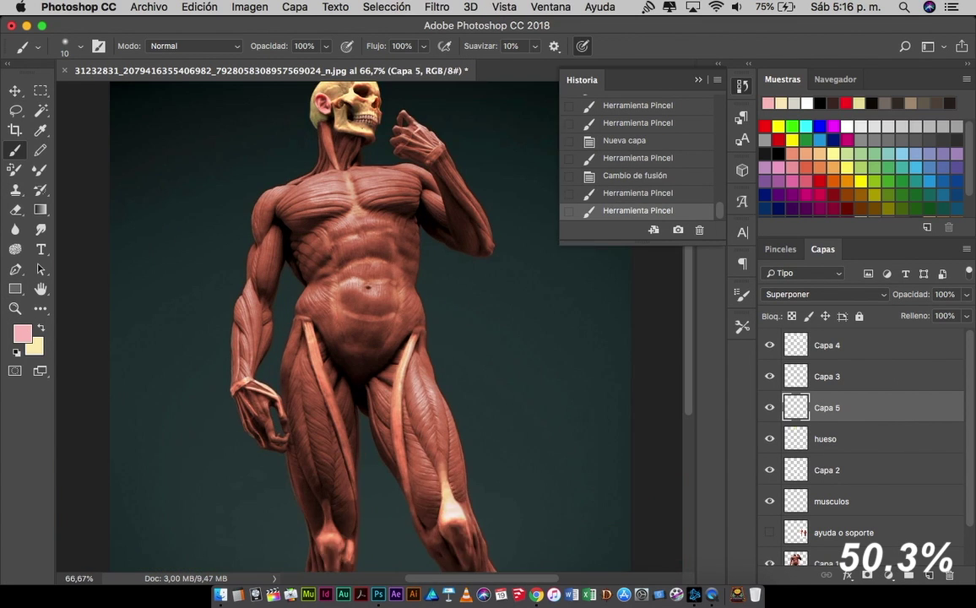
Group the figure's layers, duplicate the group, and merge it into Grupo 1 copia.
key(super+g)
key(super+j)
key(super+e)
key(o)
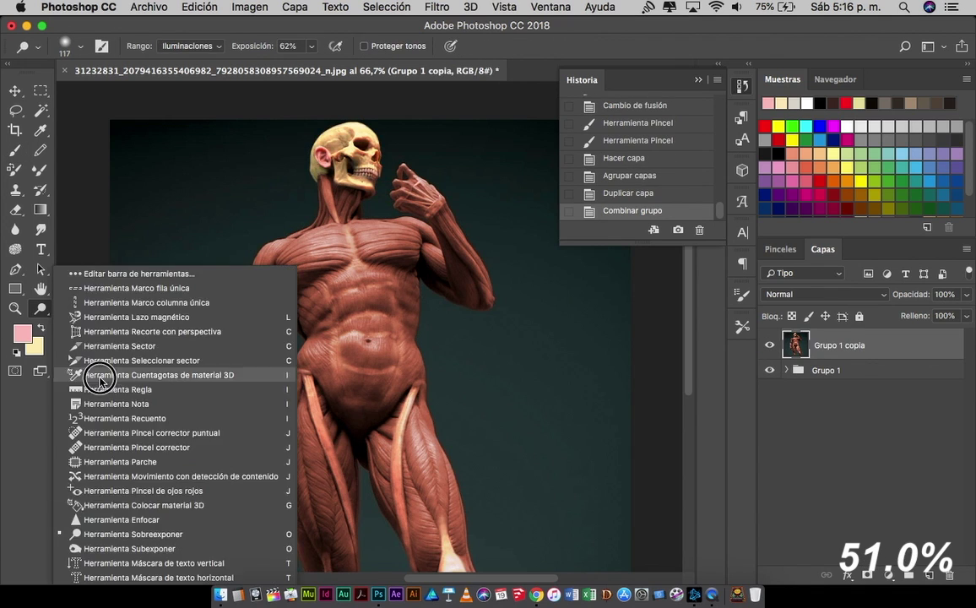
key(super+plus)
key(super+plus)
key(super+minus)
Dodge Highlights at 22% exposure over the chest, abdomen and knee.
drag(319, 273, 279, 254)
key(2)
key(2)
drag(364, 236, 397, 245)
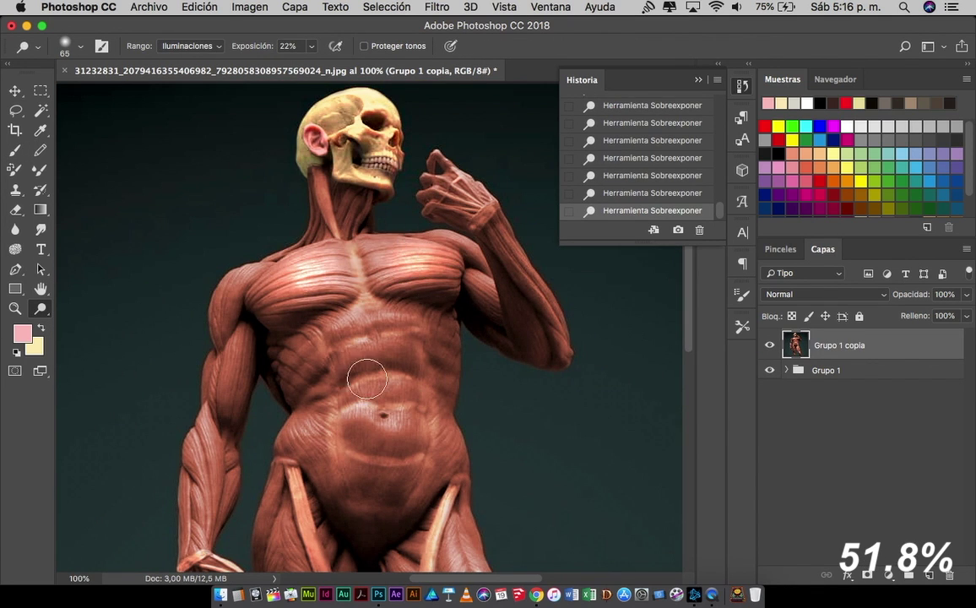
drag(397, 304, 363, 329)
scroll(386, 388, down, 5)
drag(473, 439, 485, 458)
Brighten the thigh tendons and hand with the Dodge tool while zooming around the figure.
scroll(473, 363, up, 10)
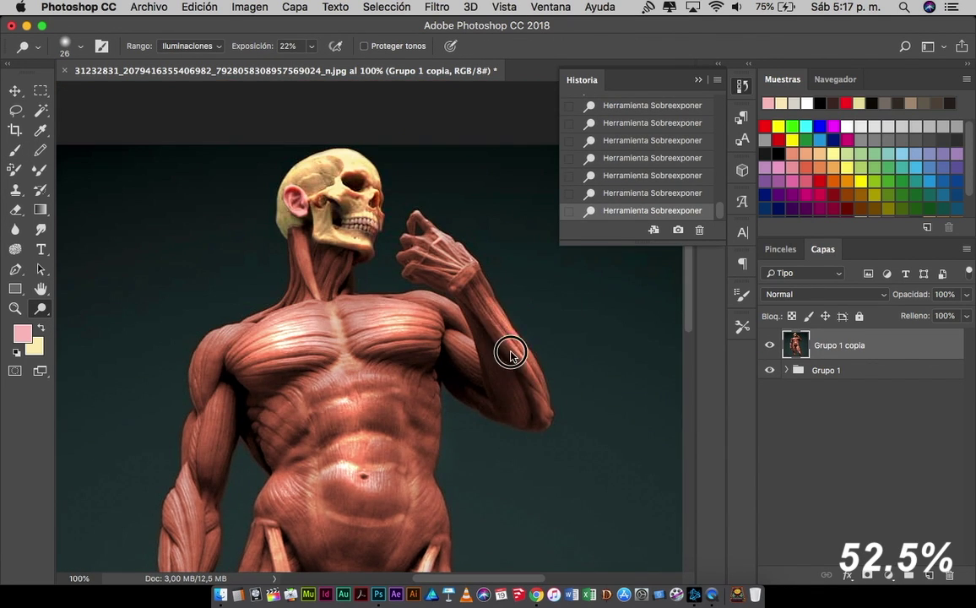
scroll(508, 349, down, 3)
scroll(310, 369, down, 3)
scroll(310, 368, down, 5)
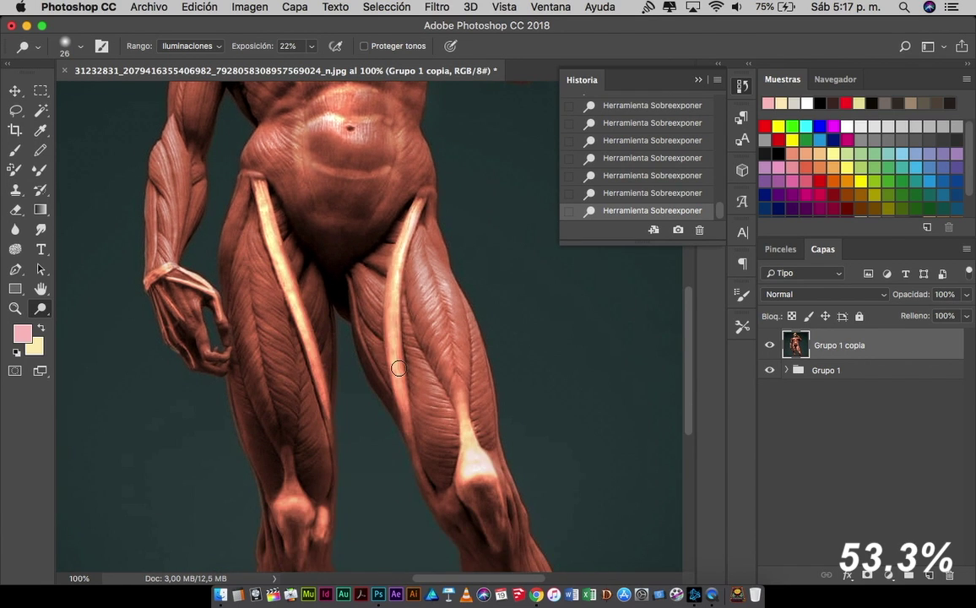
scroll(399, 368, down, 2)
scroll(279, 449, down, 3)
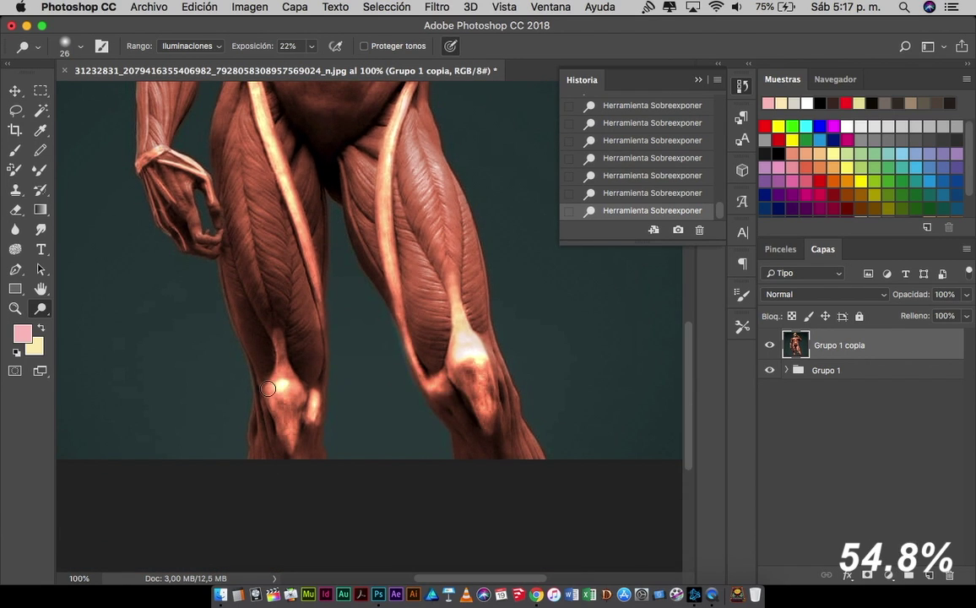
key(super+plus)
scroll(222, 257, up, 3)
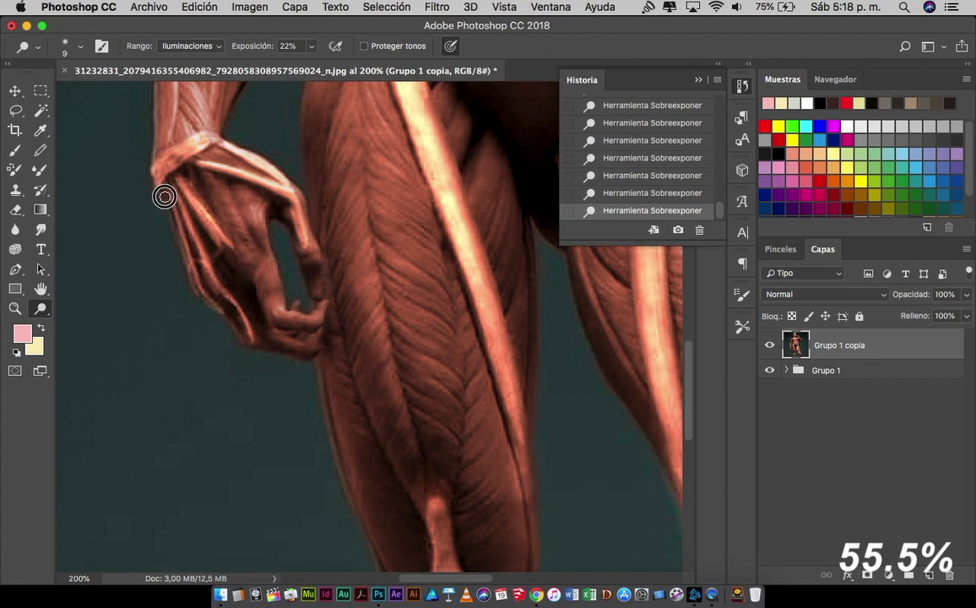
scroll(176, 156, up, 5)
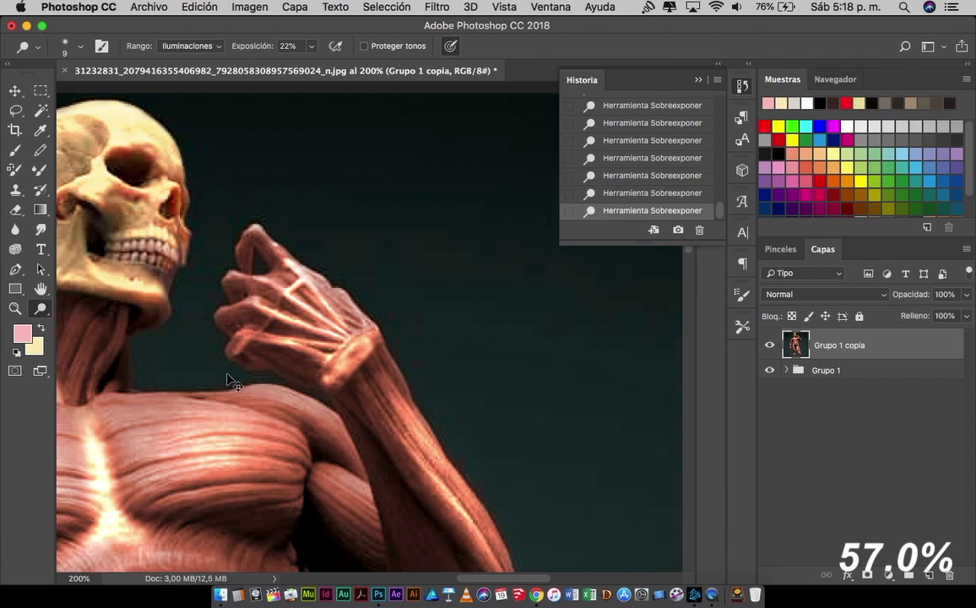
key(super+minus)
key(super+minus)
key(shift+o)
key(super+plus)
key(super+plus)
Burn the chest lightly with the Burn tool on Midtones, then switch the range back to Shadows.
scroll(303, 332, up, 3)
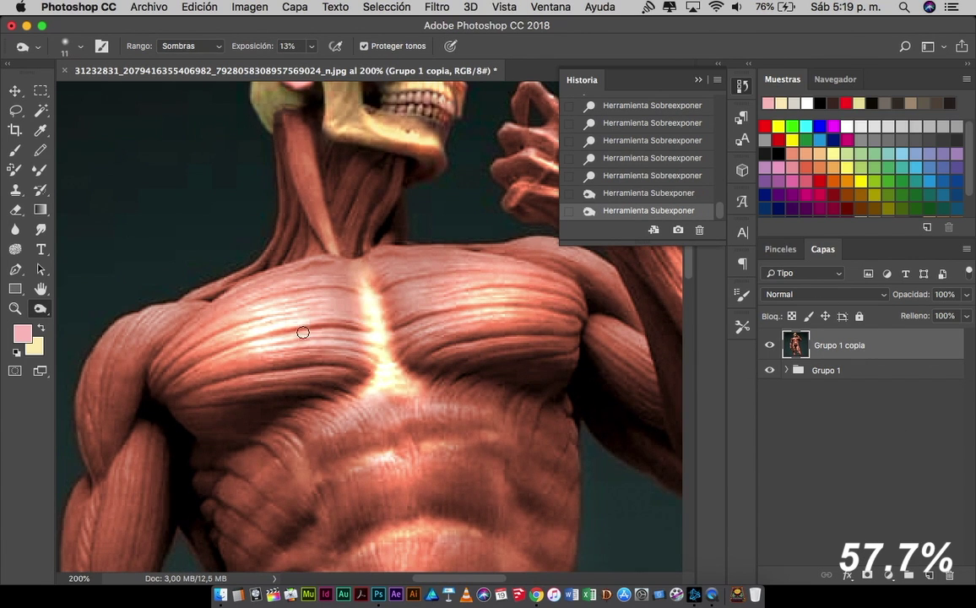
click(190, 45)
click(182, 53)
click(296, 329)
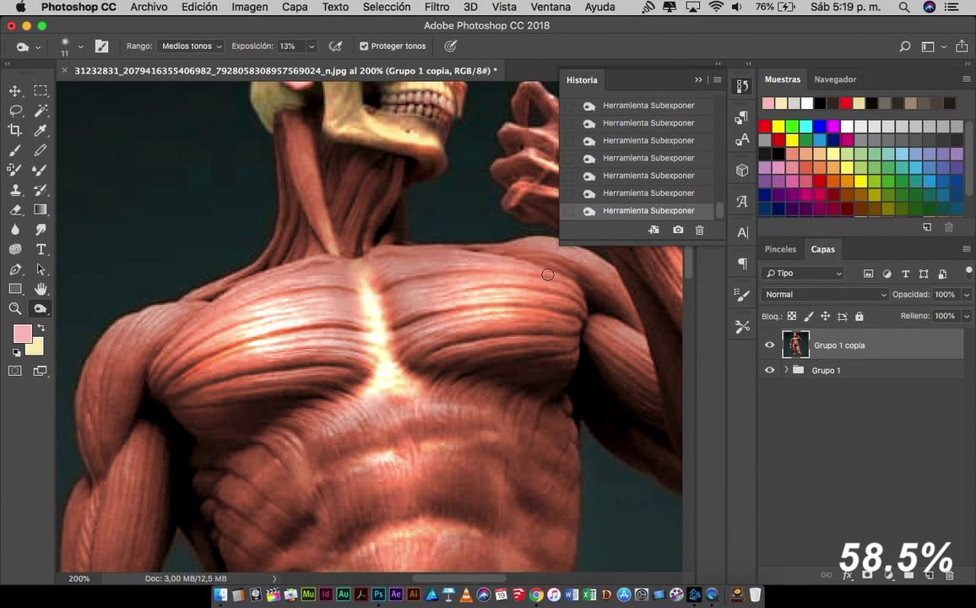
scroll(315, 386, down, 3)
click(202, 46)
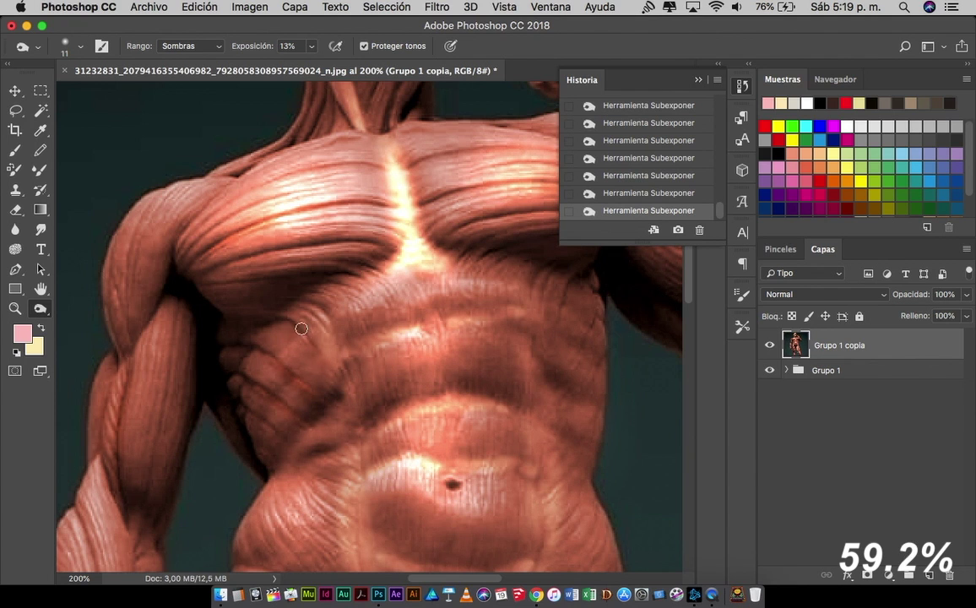
Raise the Burn exposure and deepen the shadows over the abdomen and thighs.
scroll(302, 328, down, 2)
scroll(321, 296, down, 2)
scroll(347, 261, down, 3)
scroll(367, 224, down, 3)
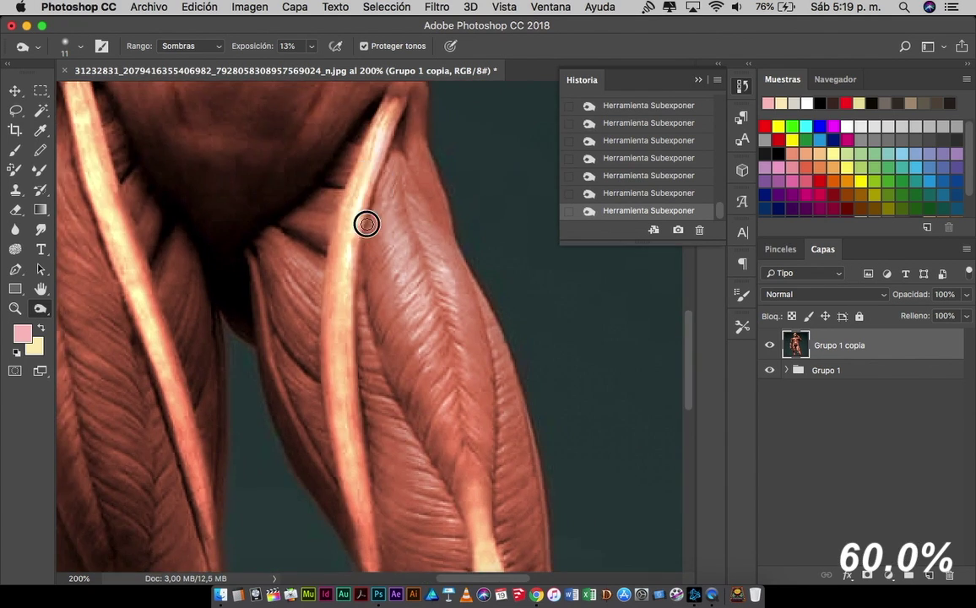
scroll(354, 321, down, 4)
scroll(400, 312, up, 5)
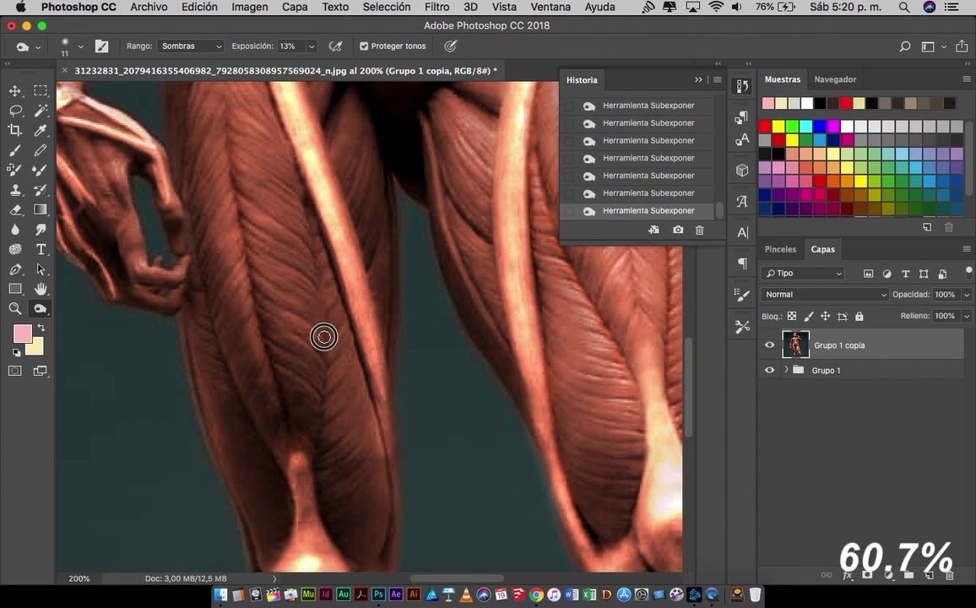
scroll(331, 266, down, 5)
scroll(619, 495, up, 4)
drag(312, 46, 317, 65)
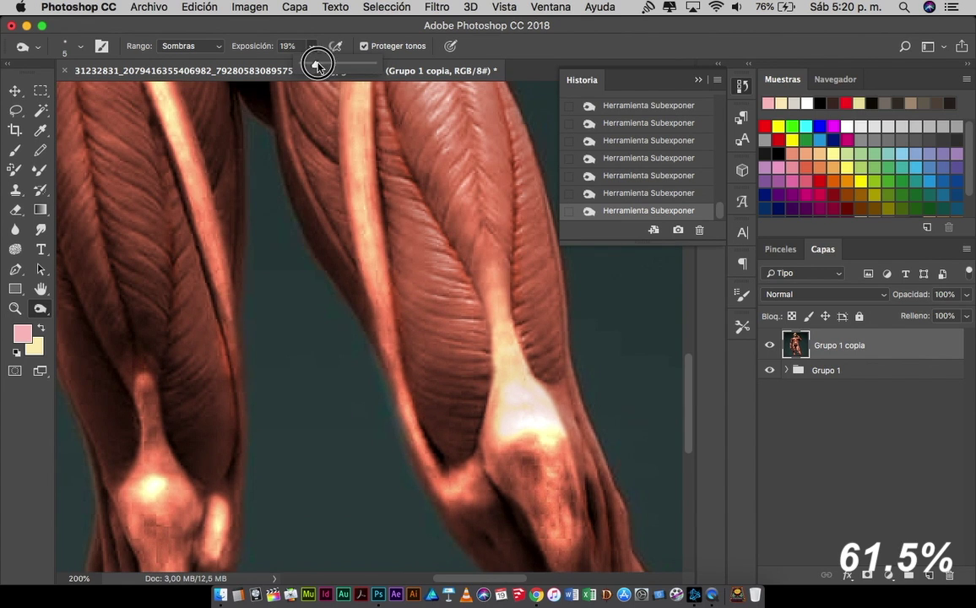
scroll(452, 376, up, 4)
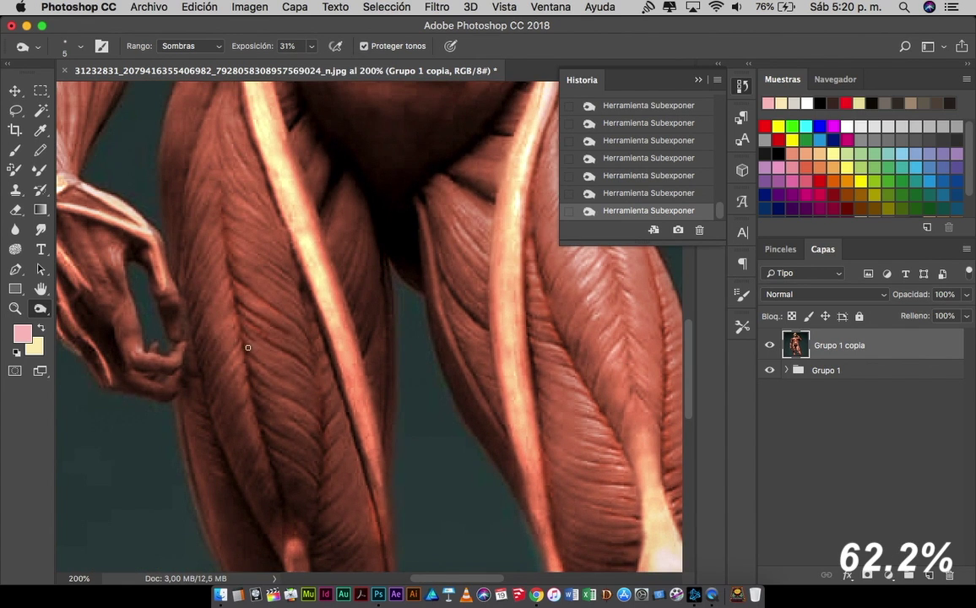
scroll(222, 273, down, 3)
scroll(316, 251, up, 3)
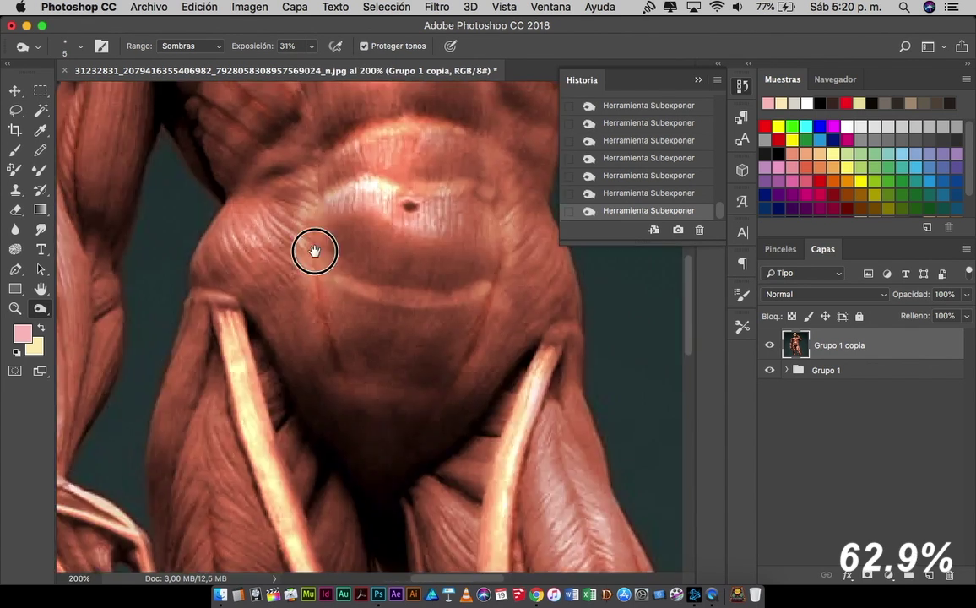
scroll(242, 212, up, 2)
scroll(270, 273, down, 3)
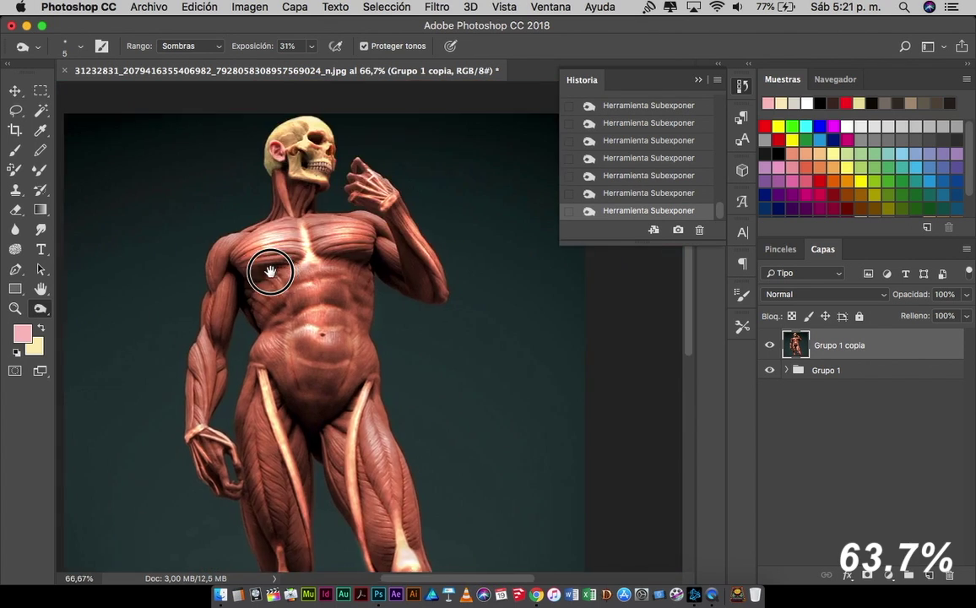
scroll(362, 158, up, 3)
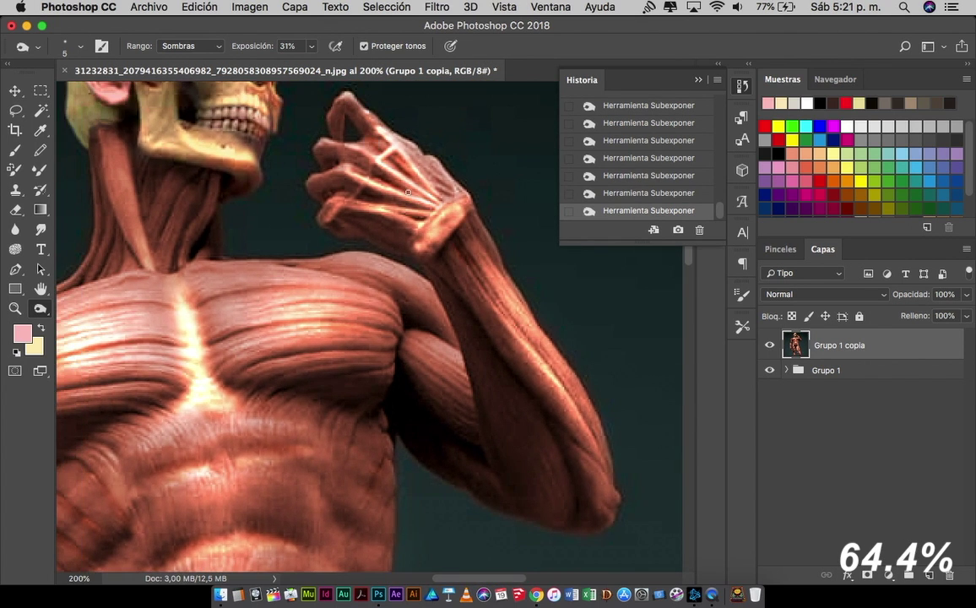
scroll(338, 211, up, 5)
click(192, 46)
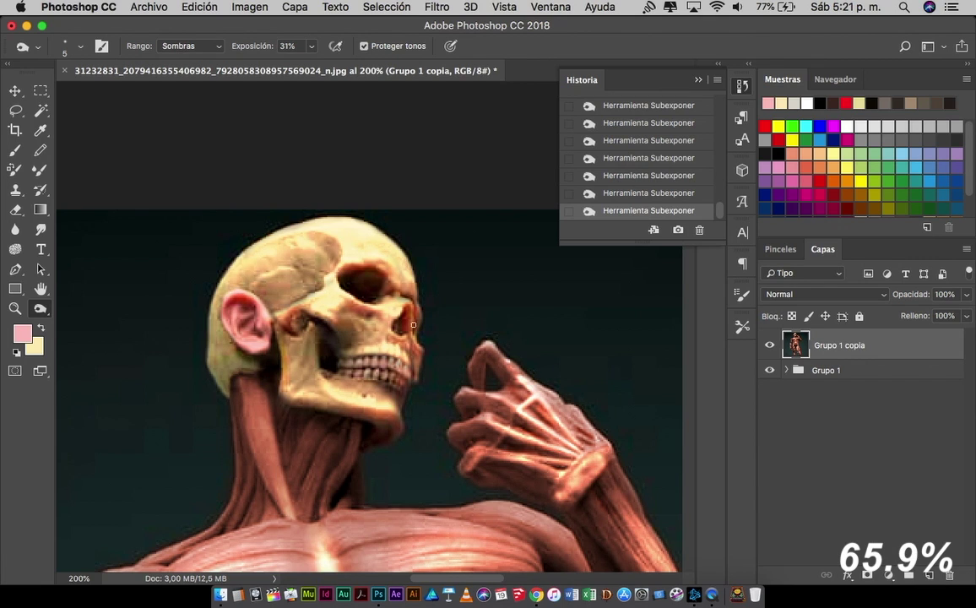
scroll(413, 324, down, 3)
Paste the Muscle Diagram image from the browser into Photoshop as layer Capa 6.
key(super+Tab)
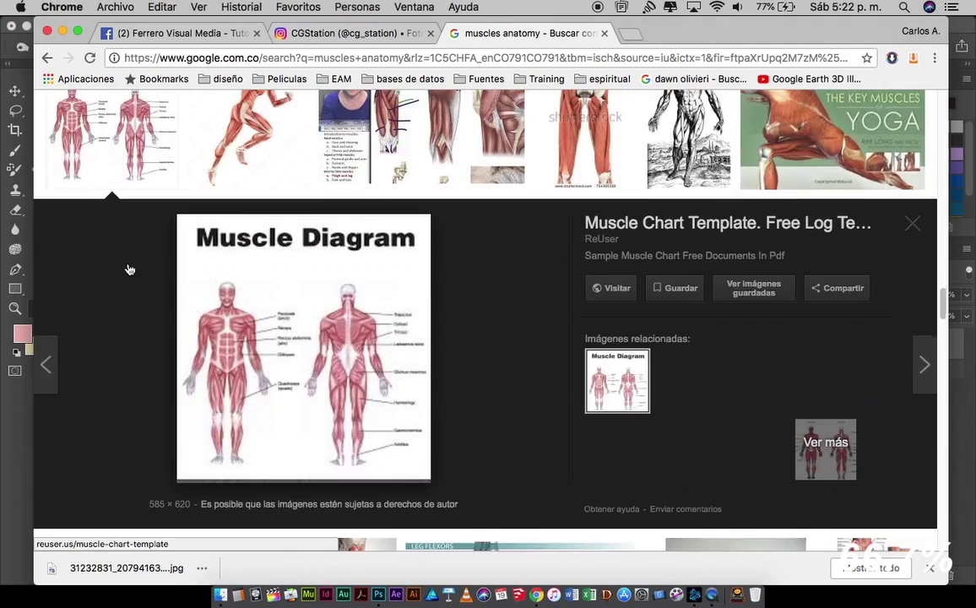
key(super+Tab)
key(super+v)
View at 100%, hide the Muscle Diagram layer and draw an L-shaped callout path from the chest.
double_click(15, 308)
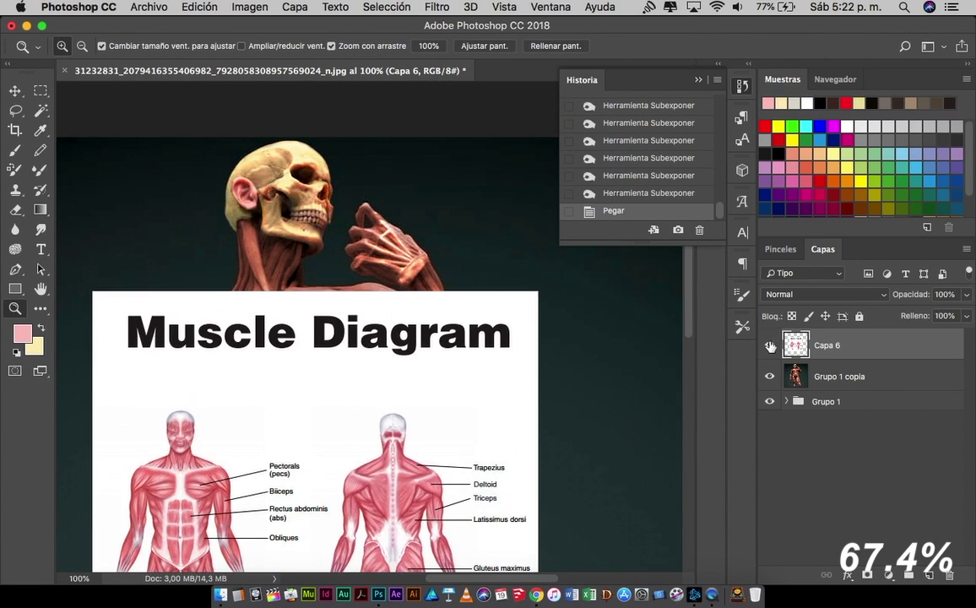
key(super+comma)
key(p)
click(358, 316)
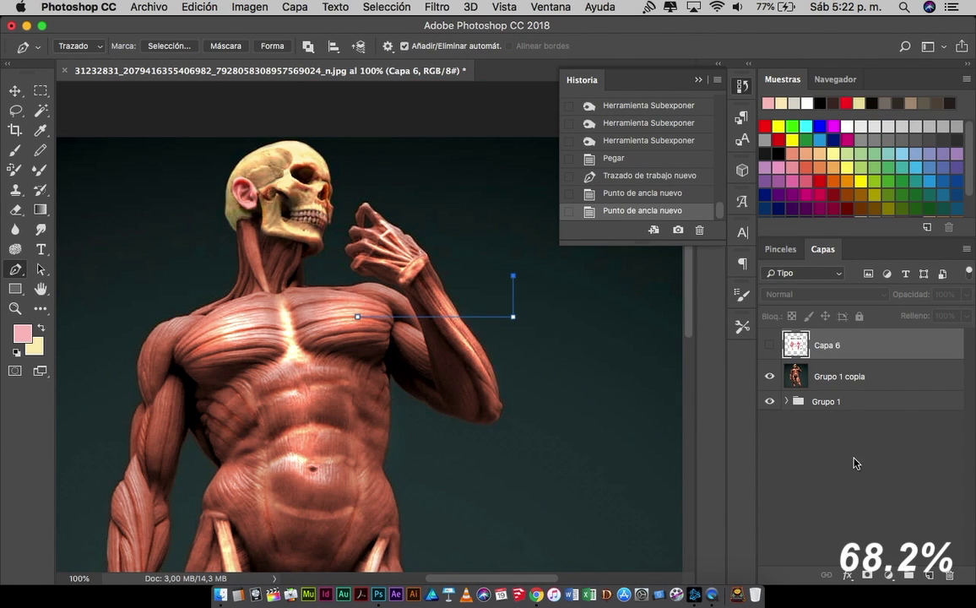
click(930, 577)
click(550, 7)
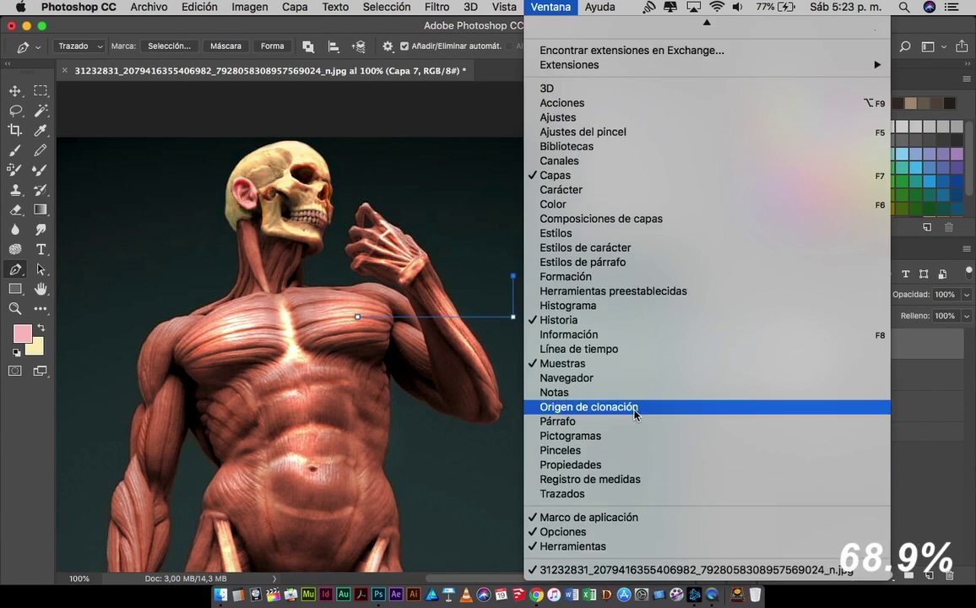
click(534, 495)
click(196, 6)
click(220, 262)
click(619, 221)
Load the path as a selection and fill a thin strip white for the callout line.
key(ctrl+Return)
key(m)
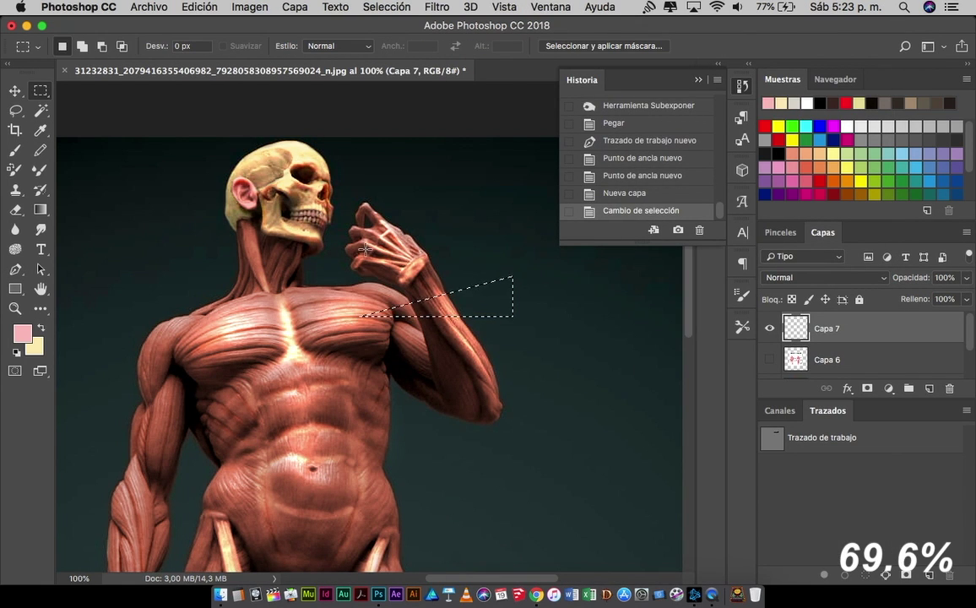
drag(510, 314, 512, 316)
key(d)
key(x)
key(alt+BackSpace)
Add a white circular dot at the line's end and place a PECTORALES text layer.
key(ctrl+d)
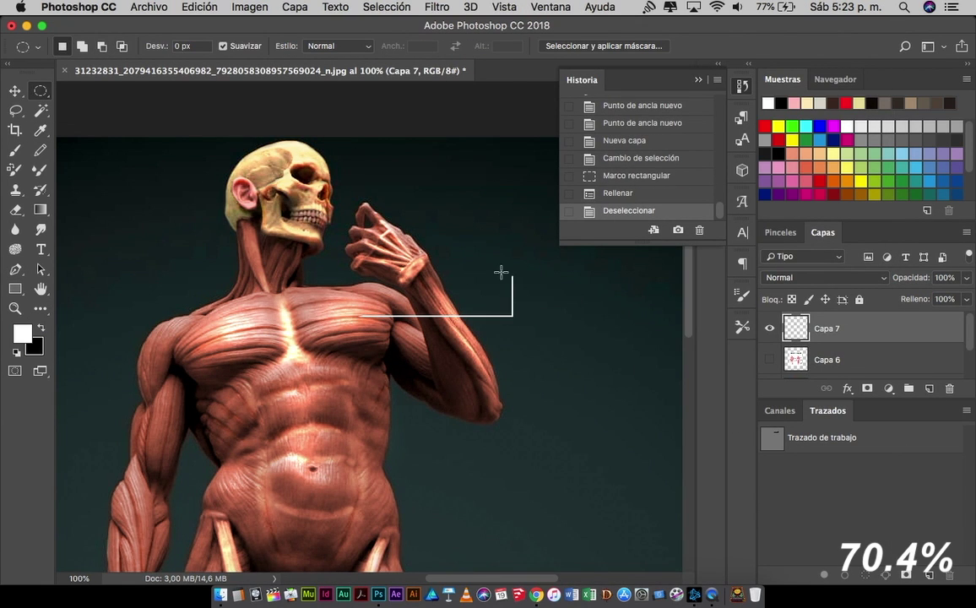
key(shift+m)
drag(504, 266, 527, 274)
click(929, 574)
key(v)
click(929, 574)
key(t)
click(562, 386)
Commit the PECTORALES label and shift the figure to the right.
key(ctrl+Return)
key(v)
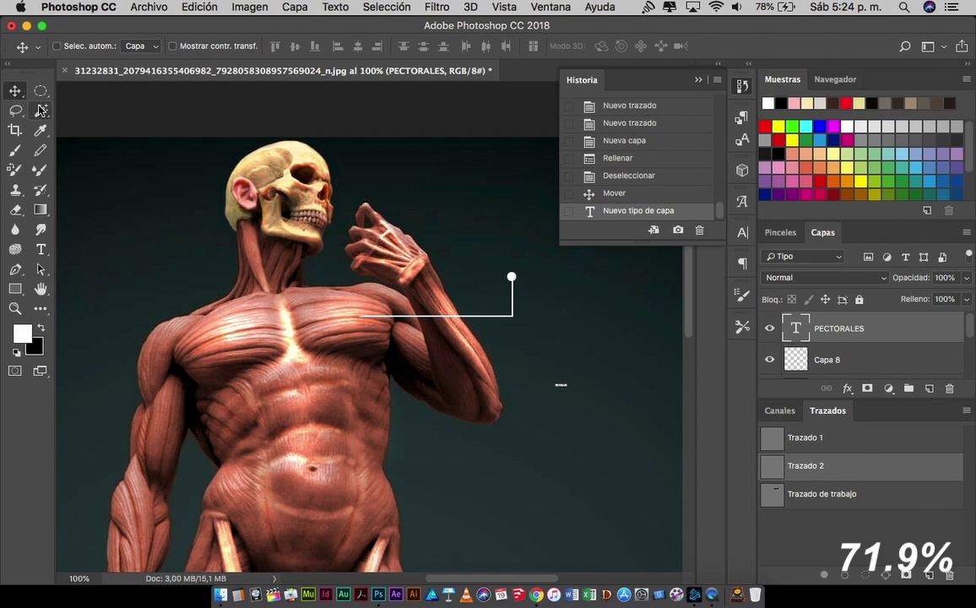
double_click(796, 327)
click(418, 46)
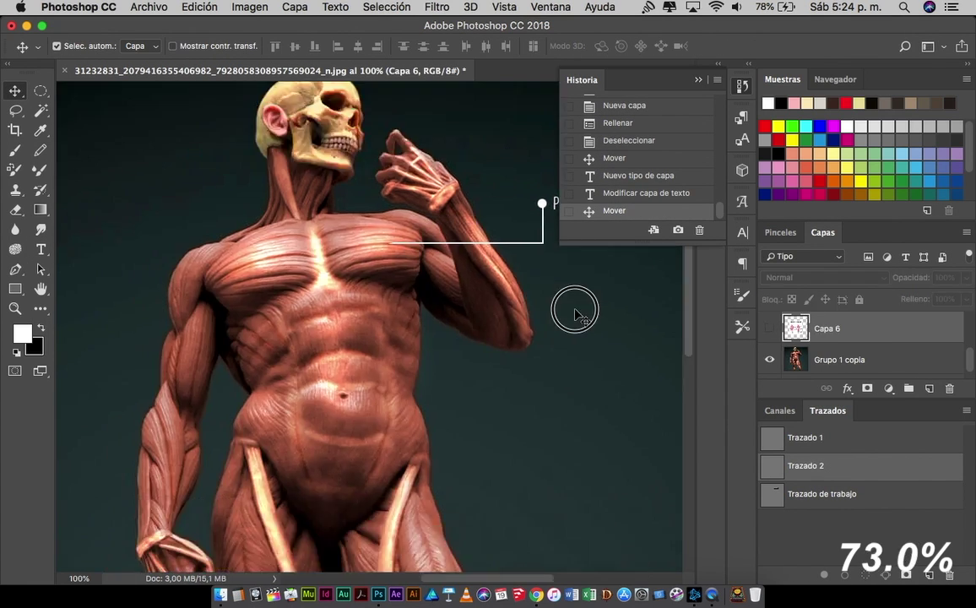
mouse_move(578, 311)
mouse_down()
mouse_move(663, 304)
mouse_move(273, 307)
mouse_up()
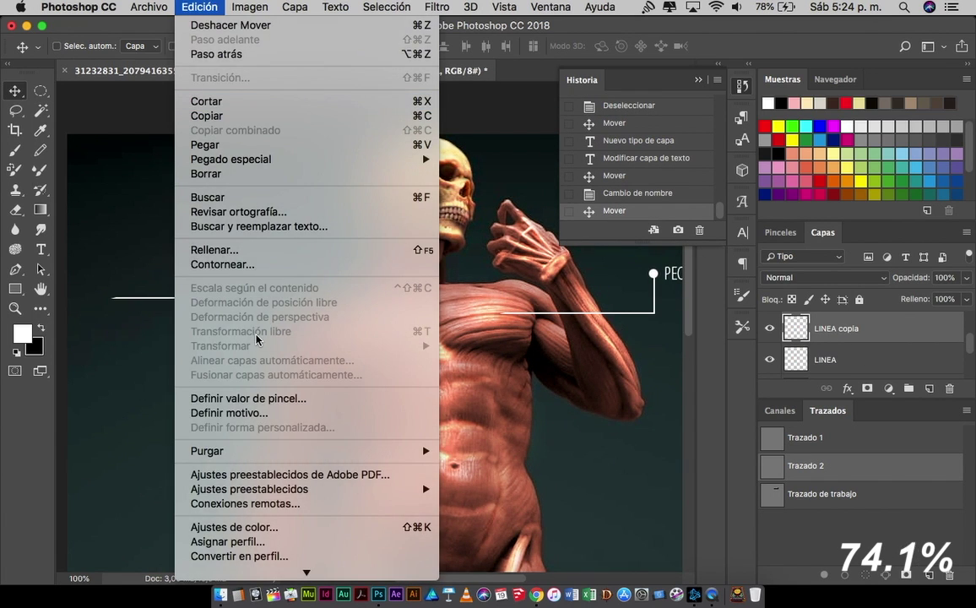
Move a copy of the callout line to the left side and mirror it with Free Transform.
drag(374, 372, 267, 361)
click(199, 7)
key(alt+BackSpace)
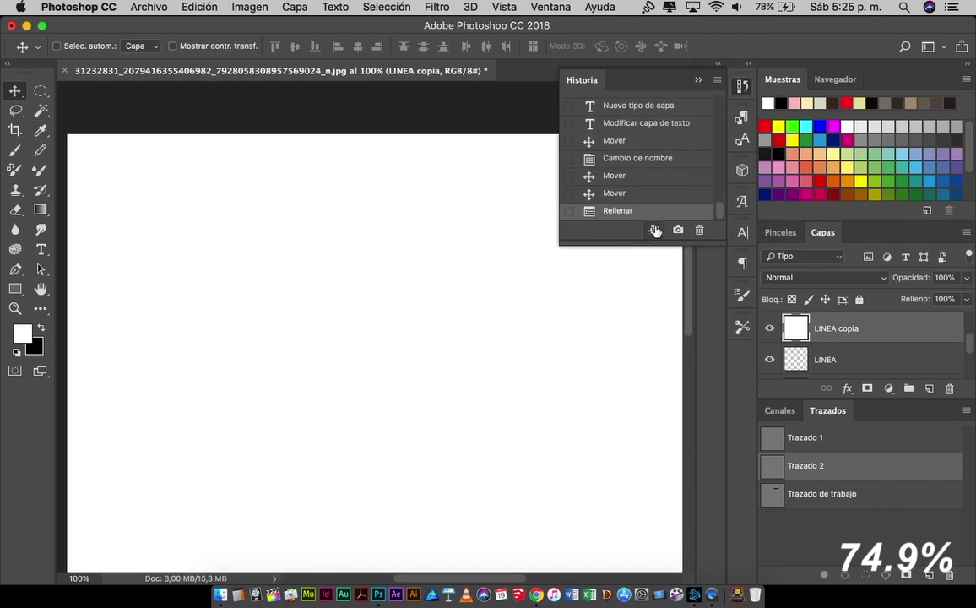
key(ctrl+z)
click(199, 7)
key(Escape)
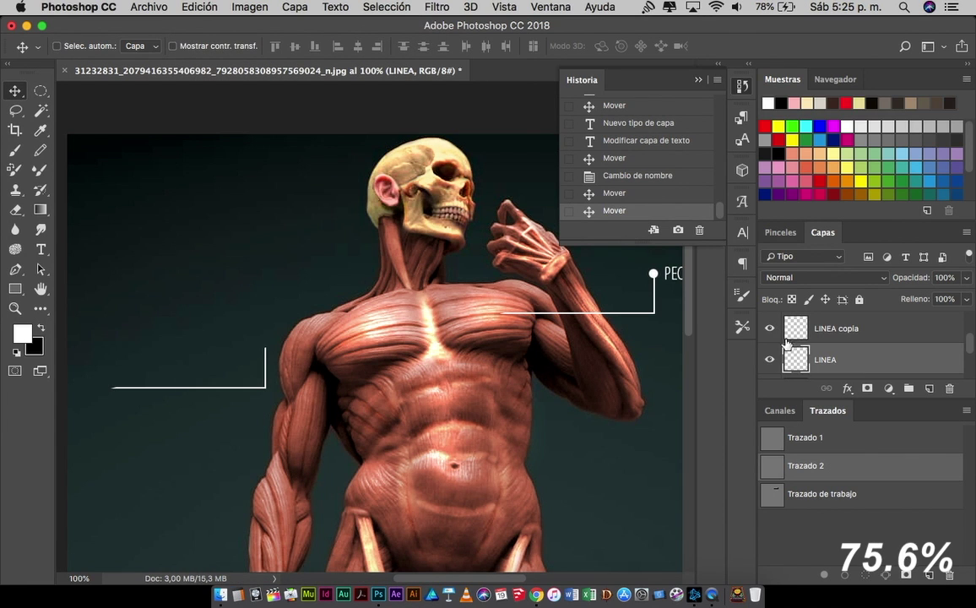
key(Delete)
key(Delete)
key(ctrl+t)
click(200, 7)
click(277, 331)
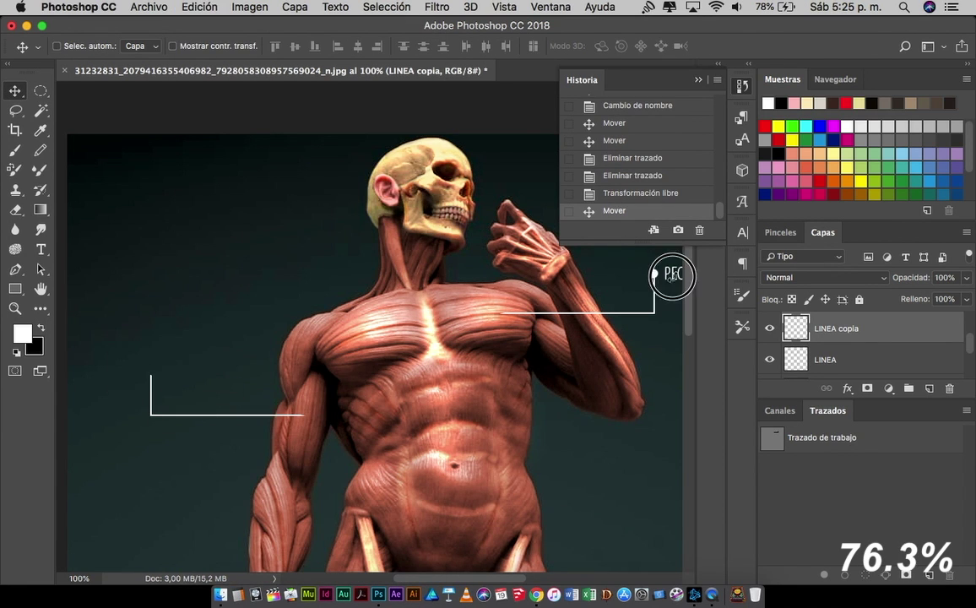
Alt-drag a copy of the label to the left line and retype it as BICEPS.
drag(675, 276, 128, 364)
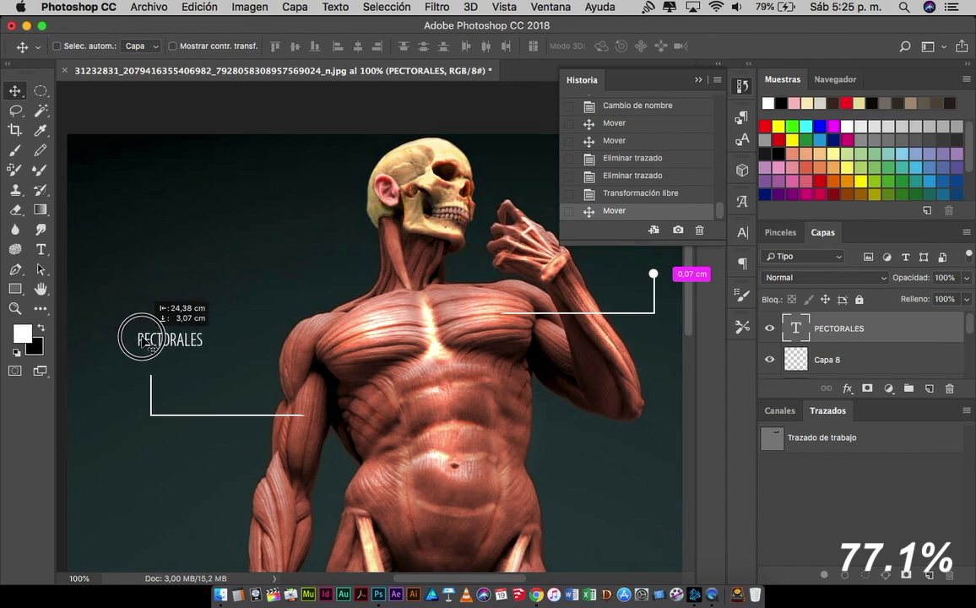
double_click(796, 328)
text(BICEPS)
key(ctrl+Return)
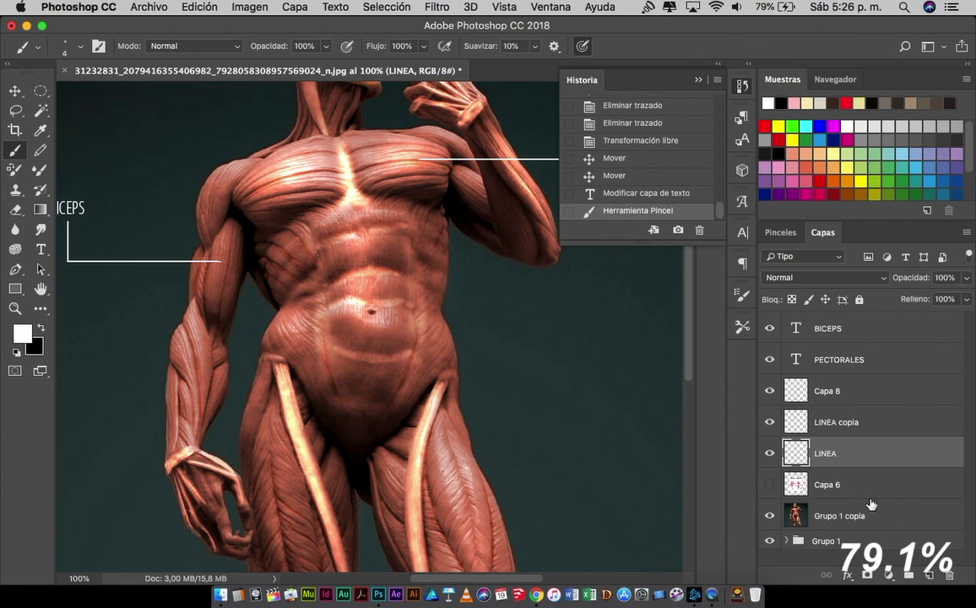
Paint an abdomen callout line on a new layer and place a copied label for ABDOMINALES.
key(ctrl+shift+alt+n)
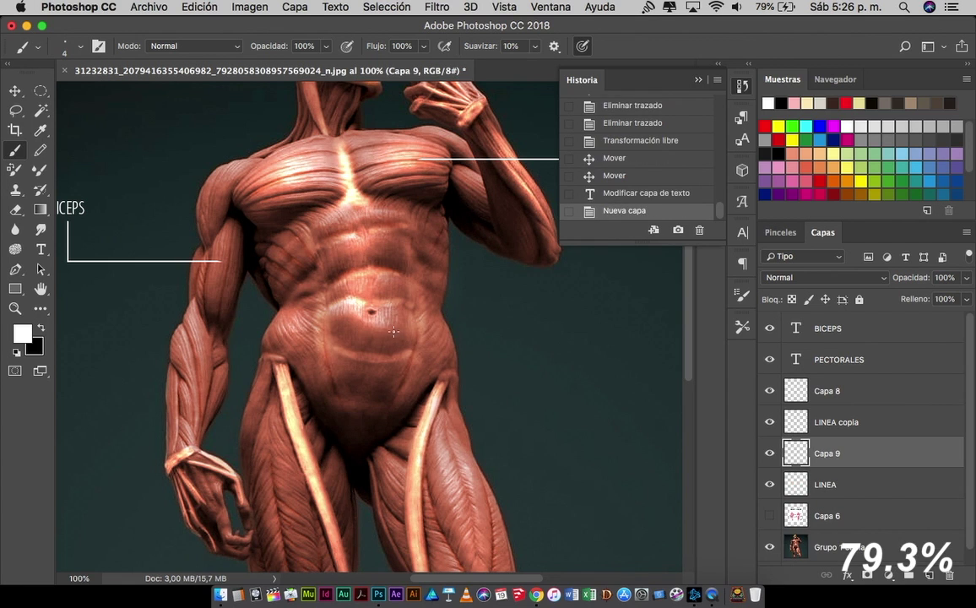
shift+click(534, 297)
drag(327, 272, 98, 218)
key(t)
click(805, 329)
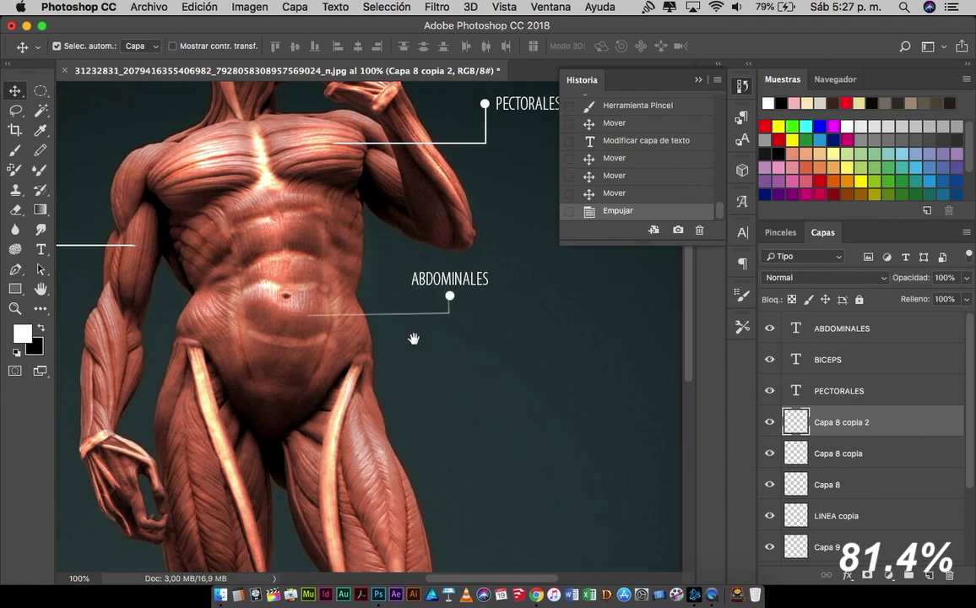
Reposition the LINEA callout line toward the thigh and open Drop Shadow for the merged lines.
click(834, 454)
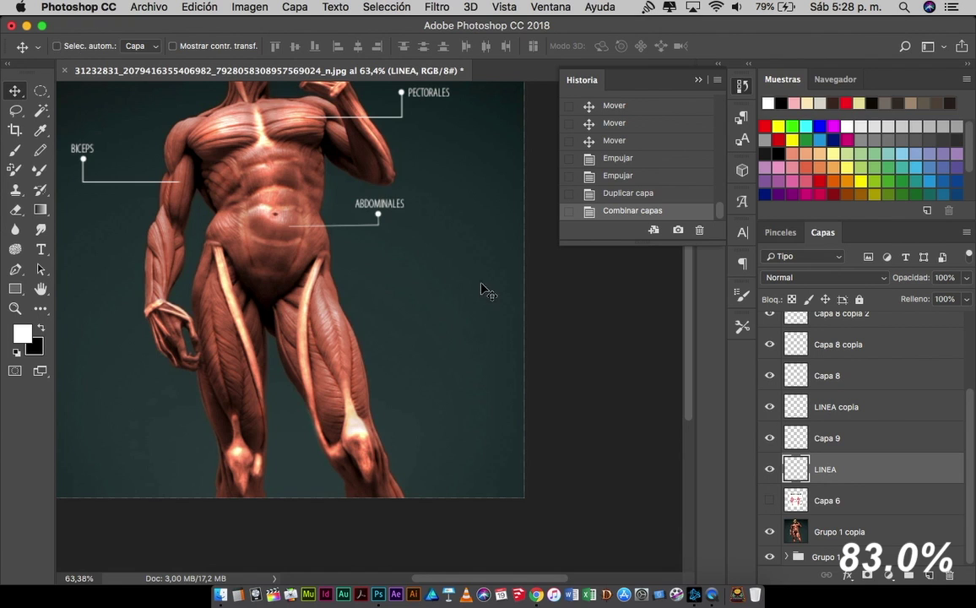
drag(484, 288, 434, 384)
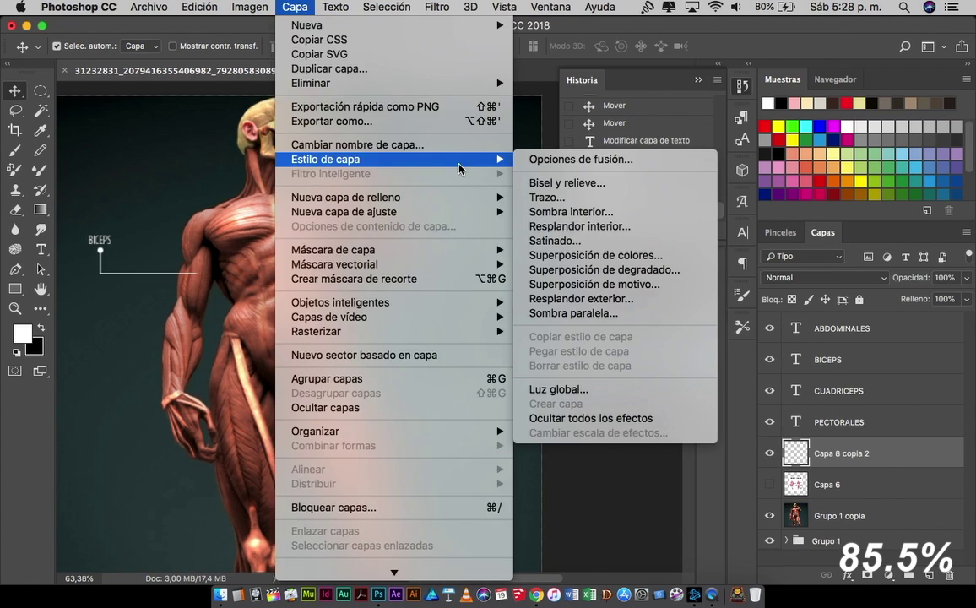
click(574, 313)
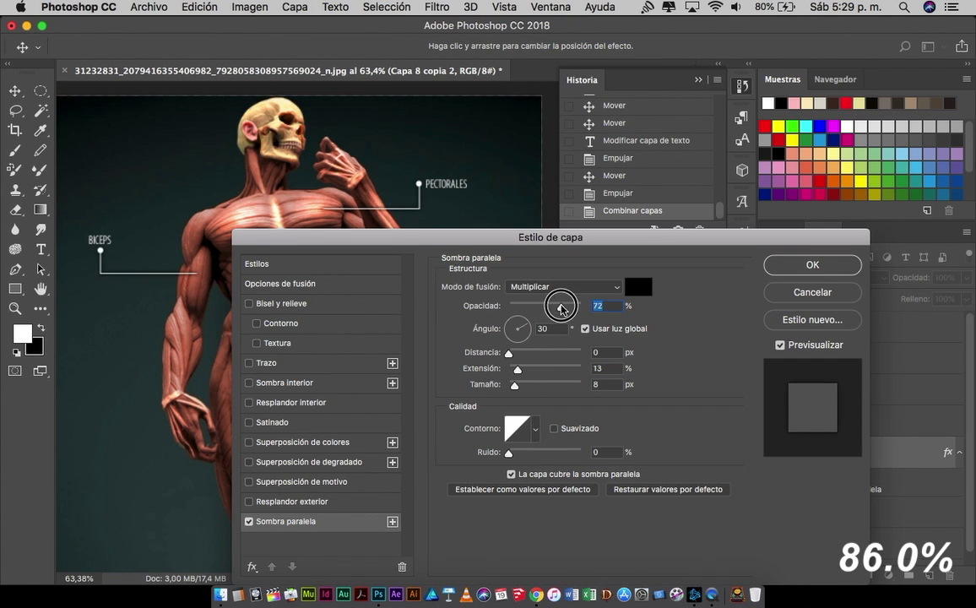
Apply the drop shadow, then insert and position an icon from the 3D Map Generator panel.
key(Return)
click(550, 7)
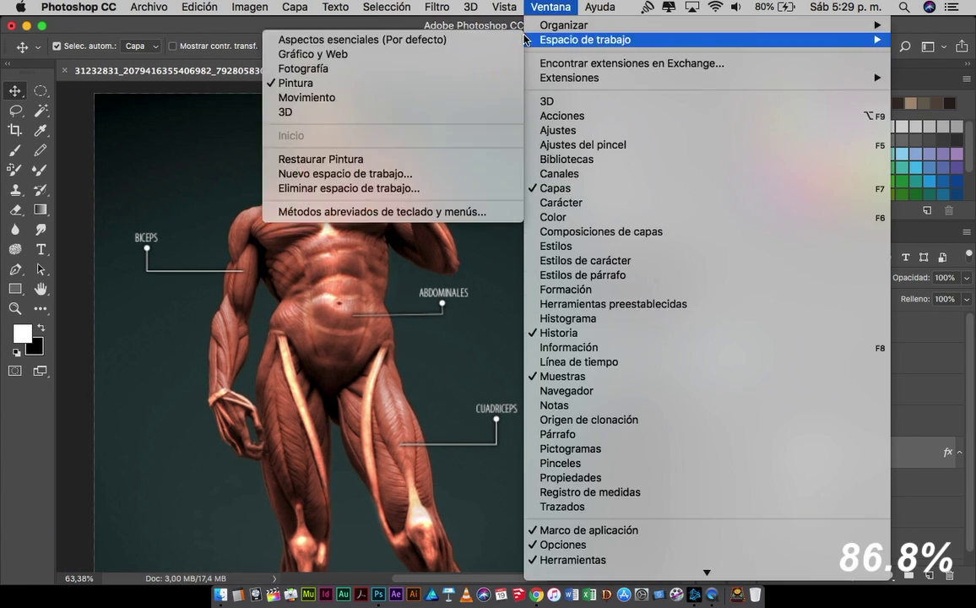
click(422, 76)
click(700, 123)
click(718, 404)
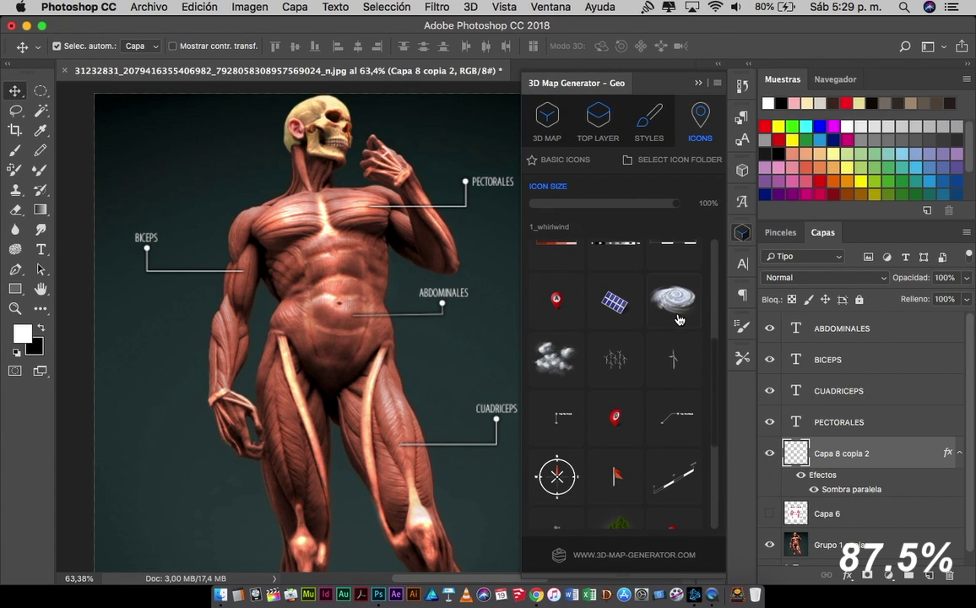
click(556, 299)
mouse_move(313, 270)
mouse_down()
mouse_move(330, 279)
mouse_move(392, 391)
mouse_up()
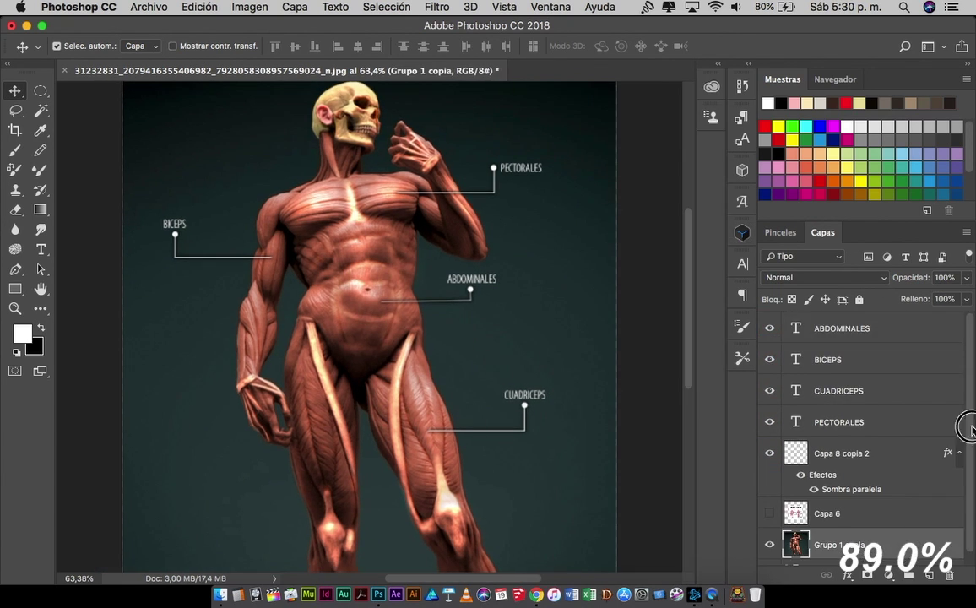
In Camera Raw Filter, shift Tint to magenta, raise Exposure, Shadows about -49, Clarity +41.
click(437, 7)
click(470, 103)
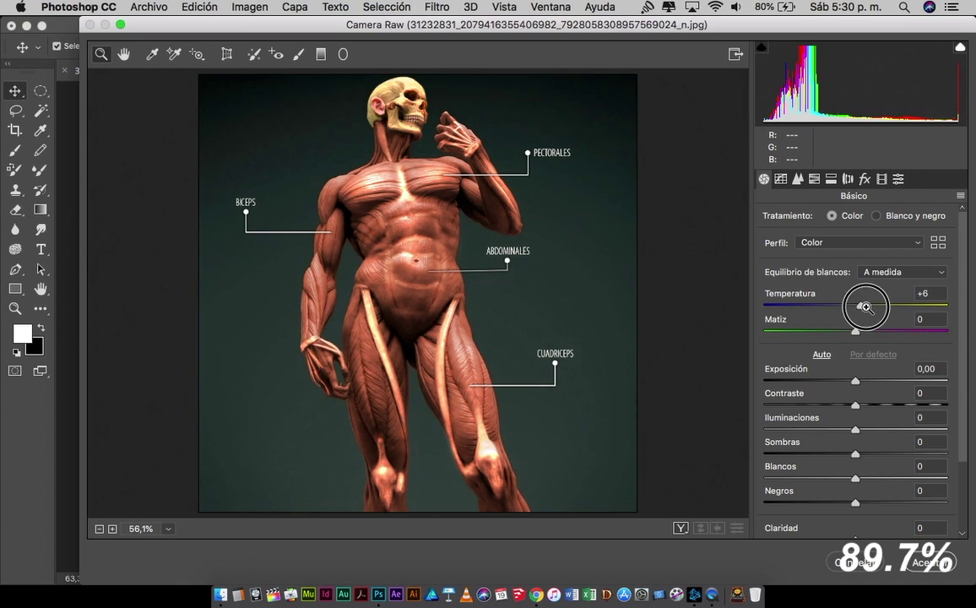
drag(856, 331, 879, 331)
mouse_move(856, 381)
mouse_down()
mouse_move(867, 381)
mouse_move(851, 430)
mouse_up()
drag(855, 454, 809, 453)
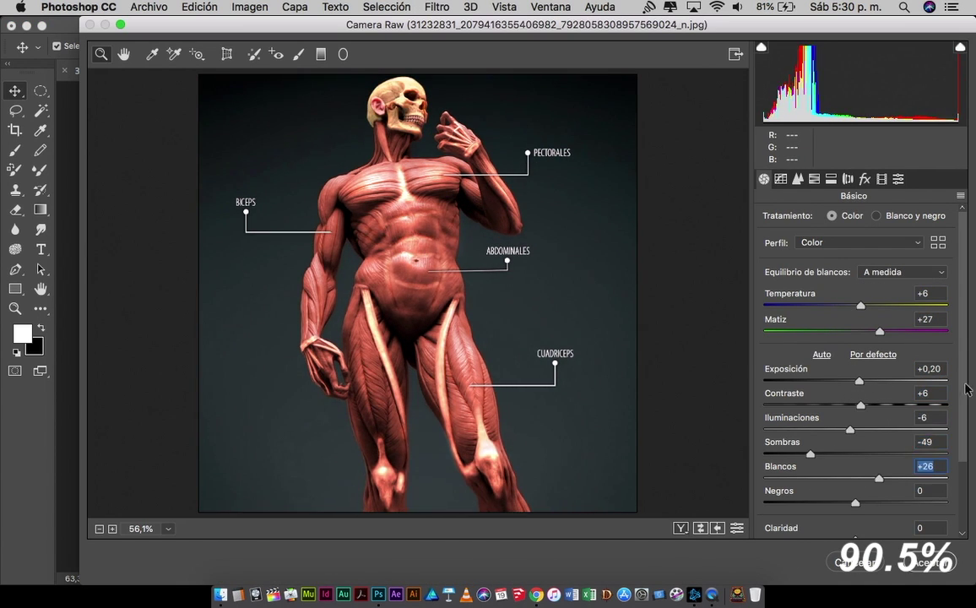
scroll(968, 389, down, 3)
drag(856, 410, 831, 410)
drag(856, 447, 895, 447)
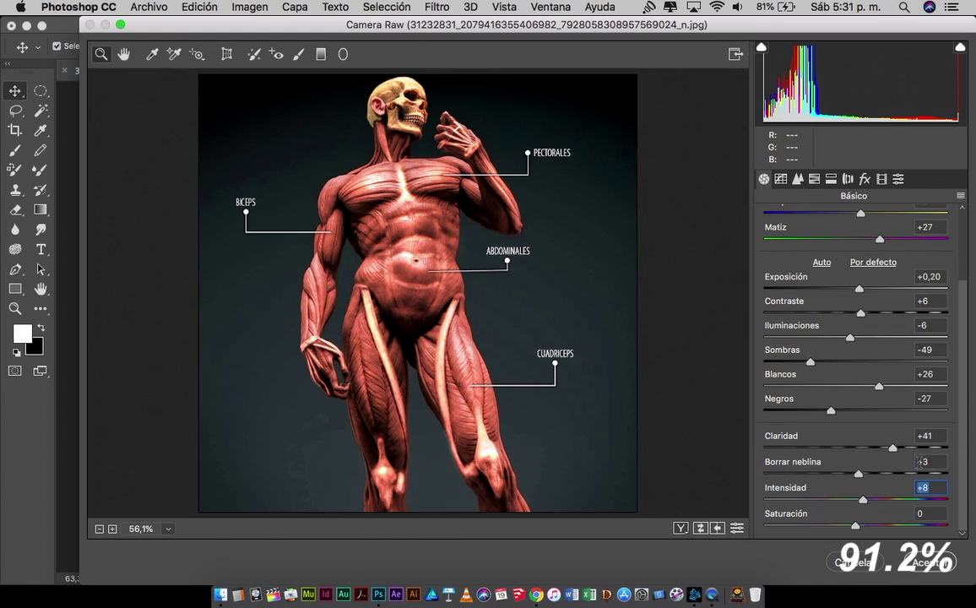
key(Return)
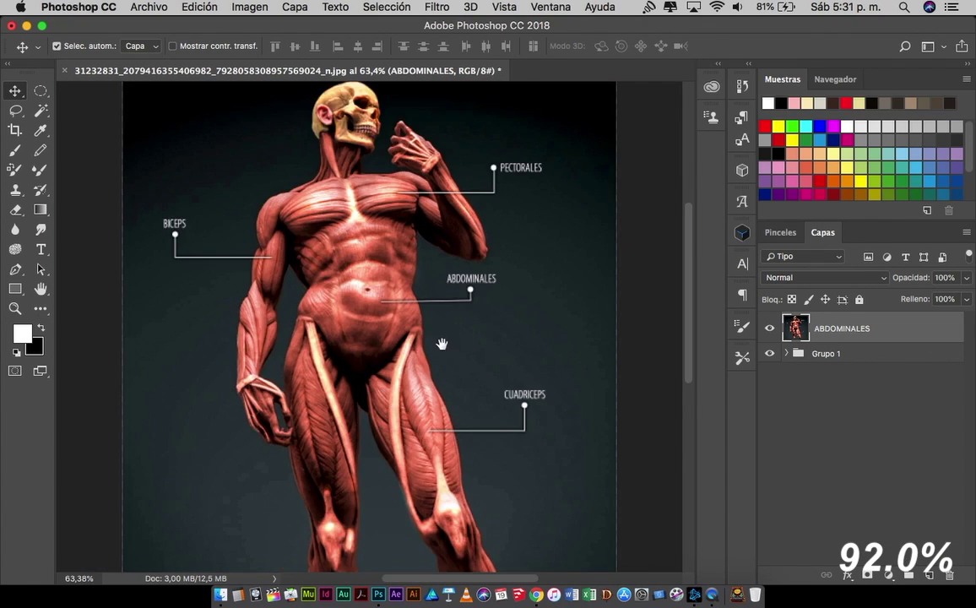
Set up the Blur tool at 150 px, 100% strength, in Oscurecer (Darken) mode.
key(super+minus)
click(40, 229)
click(41, 309)
click(113, 514)
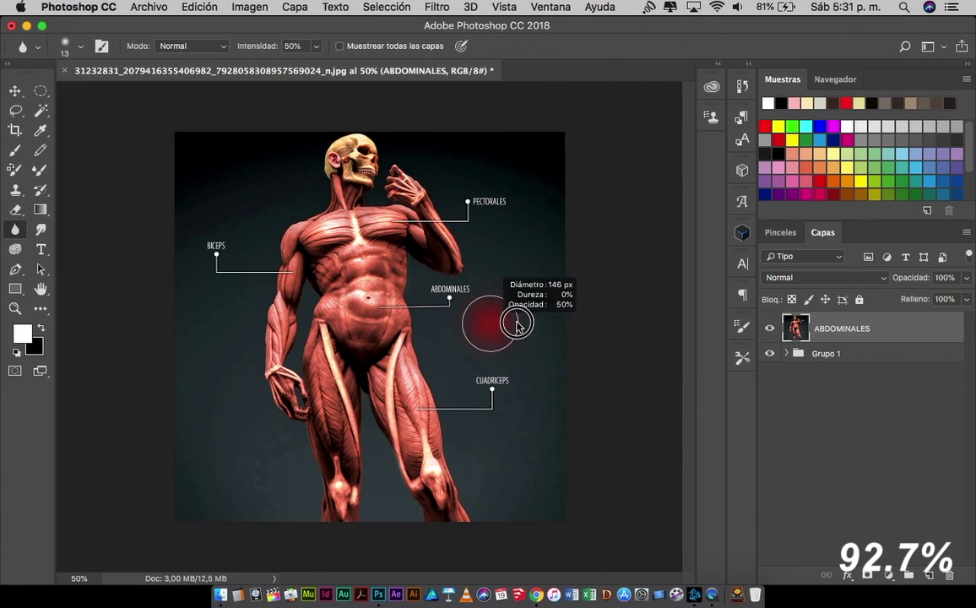
drag(518, 325, 546, 317)
key(0)
click(192, 46)
click(187, 64)
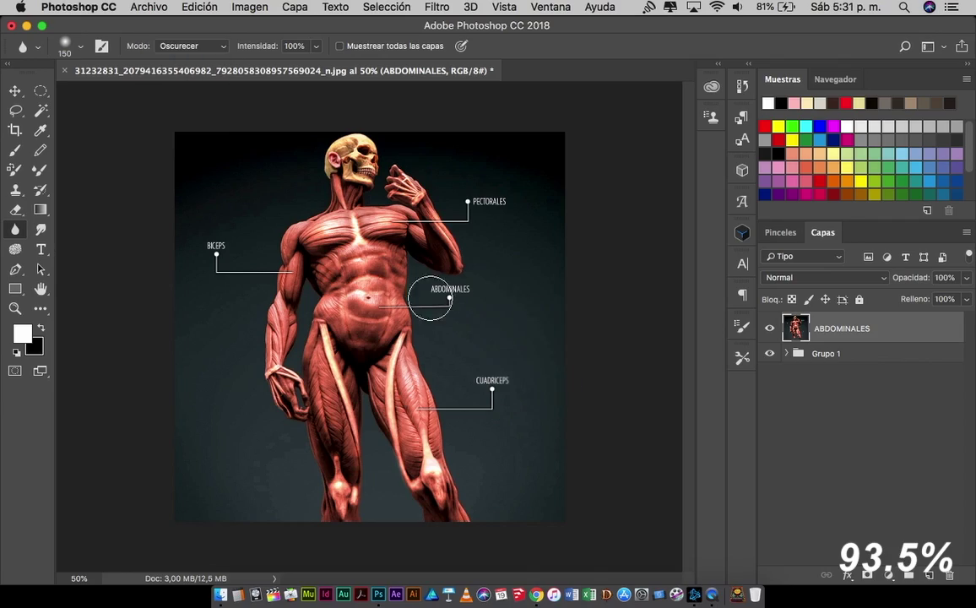
Check the figure at 100% zoom, then lower the grid layer's opacity to 7%.
key(super+plus)
key(super+plus)
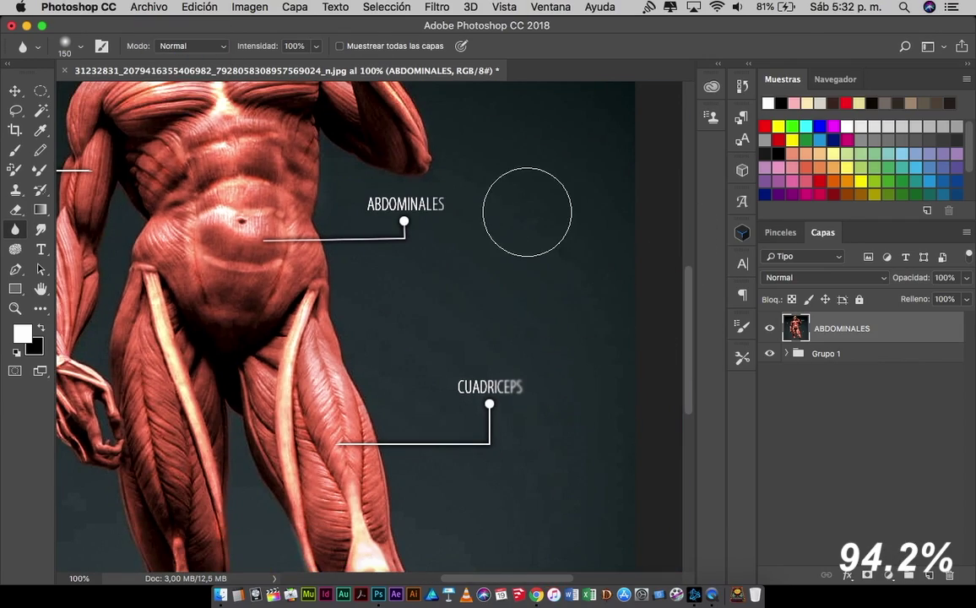
key(super+minus)
key(super+minus)
key(super+minus)
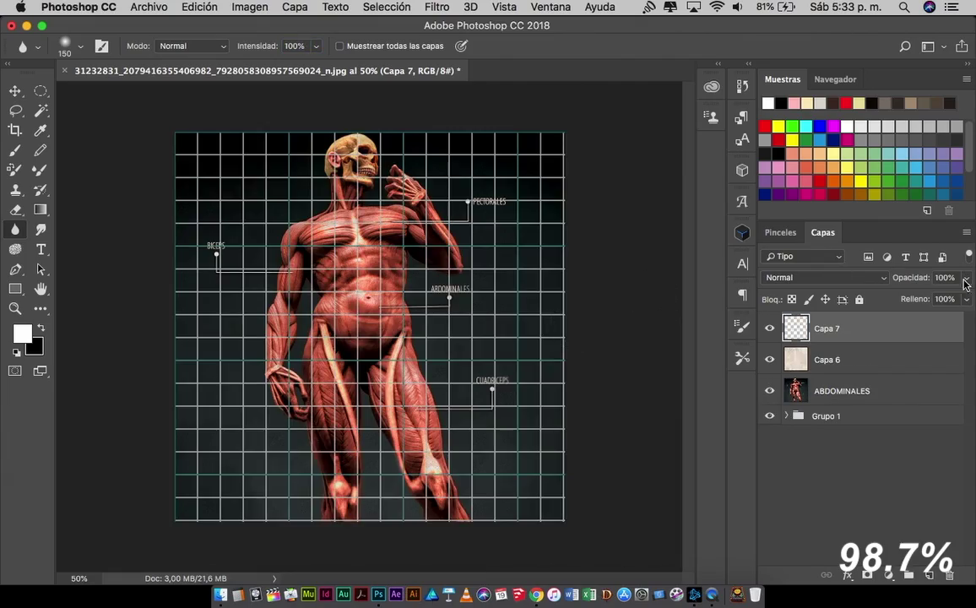
drag(966, 284, 897, 299)
Open Finder to browse the FERRERO_HDD drive for the logo file.
click(215, 596)
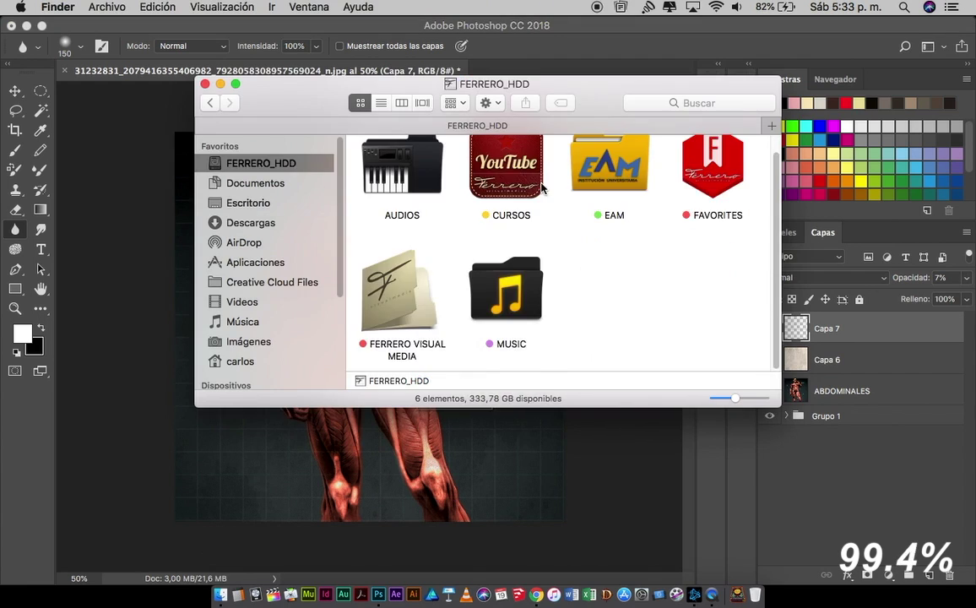